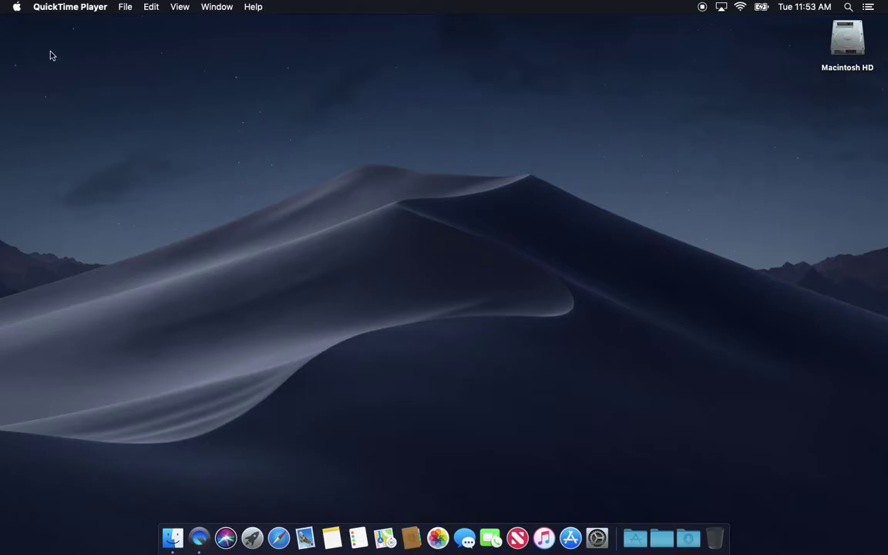
- Examine the storage usage of Macintosh HD in About This Mac, and close the window
click(16, 6)
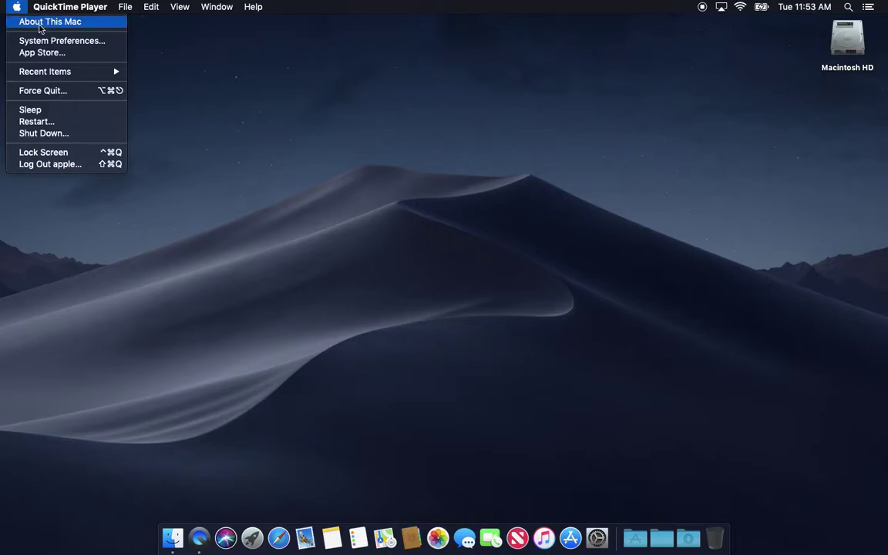
key(Escape)
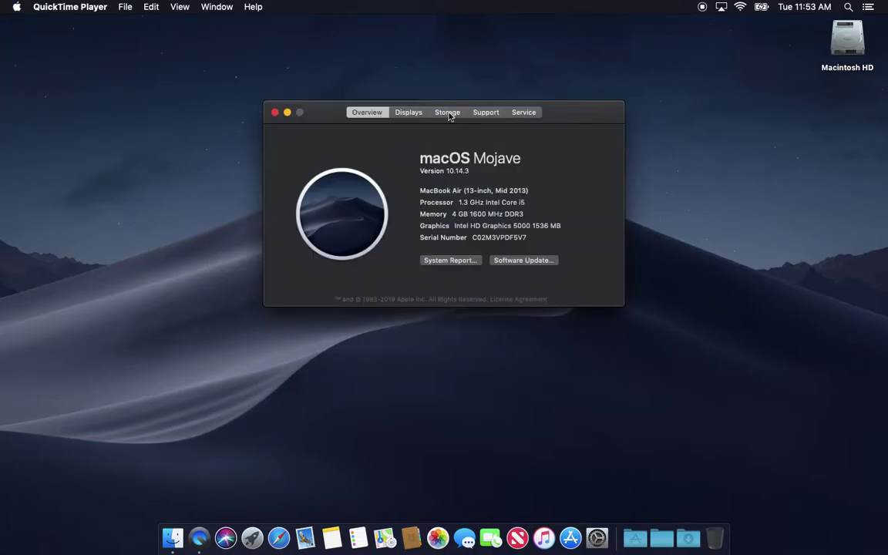
click(447, 113)
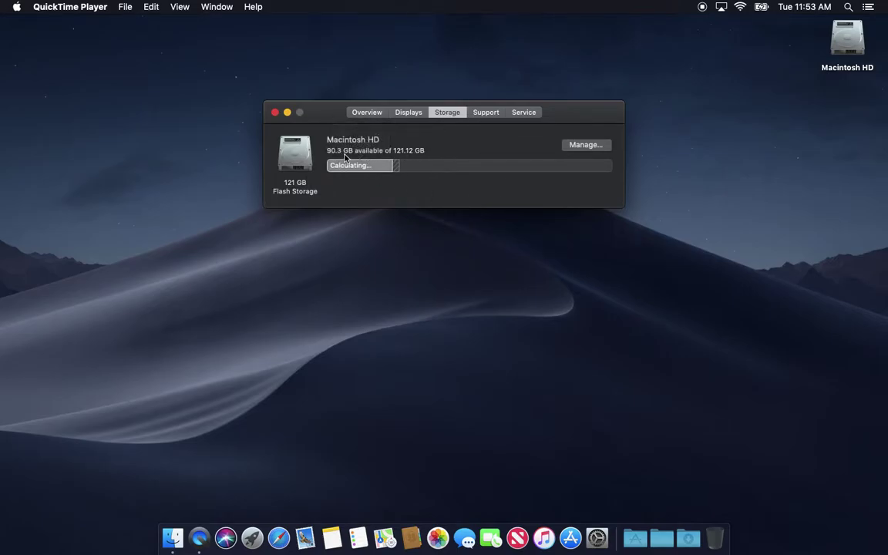
mouse_move(365, 169)
mouse_move(447, 166)
click(274, 112)
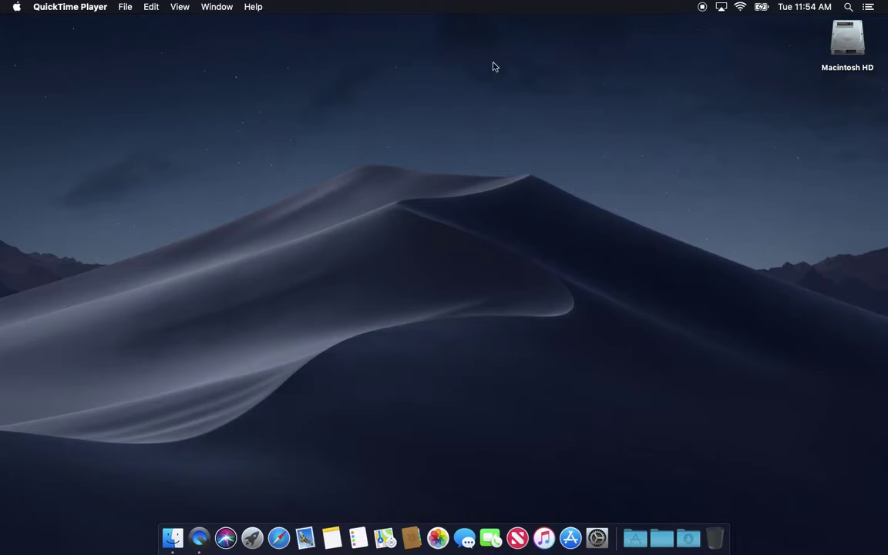
- Check in the Finder preferences that hard disks are set to show on the desktop, and close them
click(99, 52)
click(77, 6)
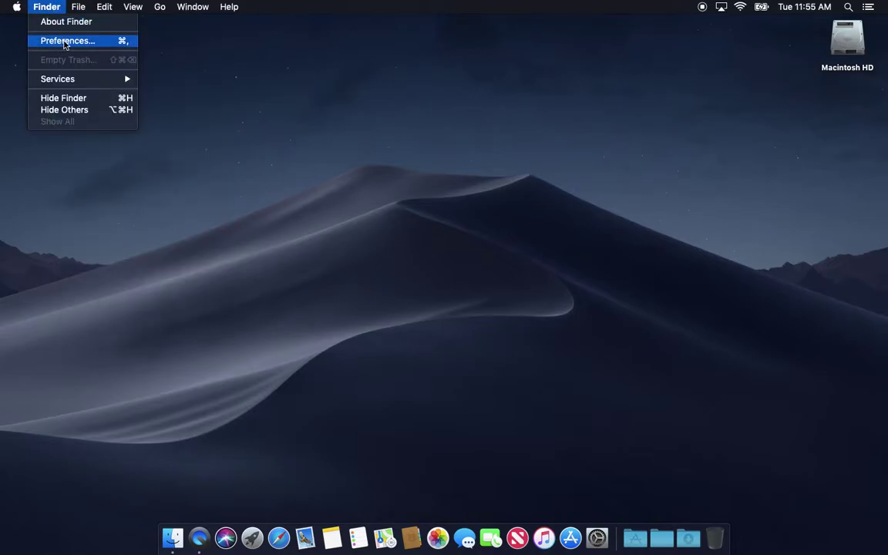
click(56, 42)
click(42, 100)
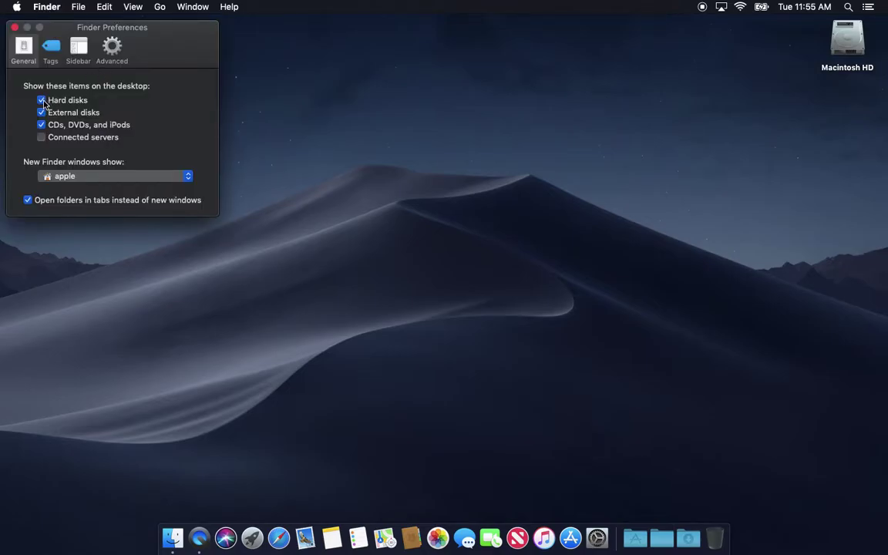
click(14, 27)
- Examine the capacity, available and used space of Macintosh HD with Get Info, and close the info window
click(846, 52)
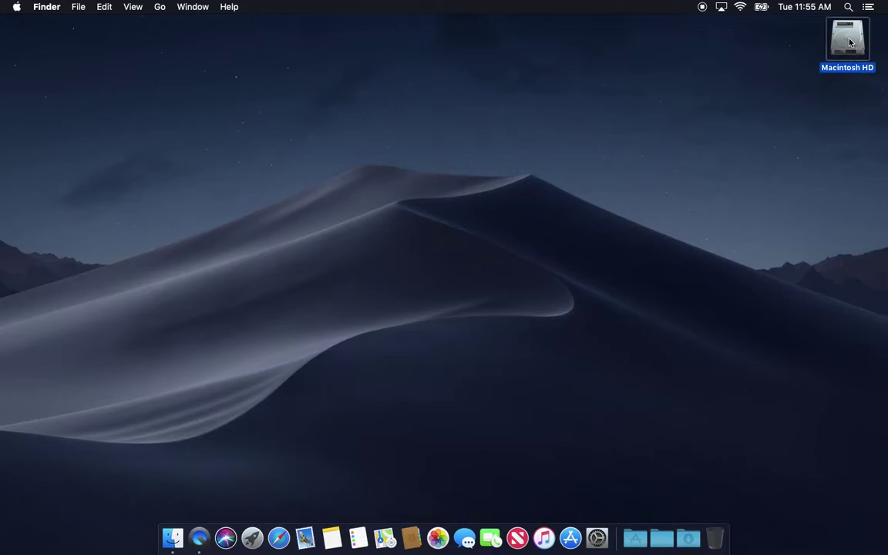
click(76, 6)
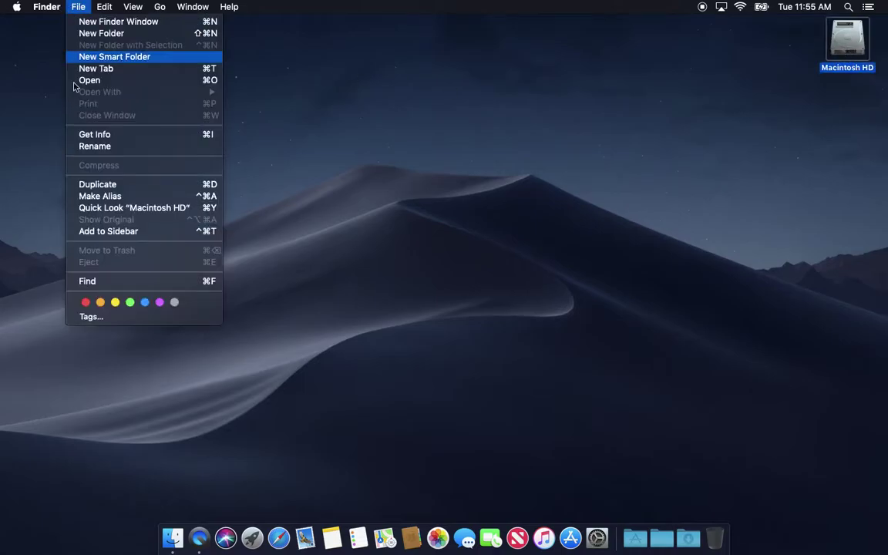
click(77, 6)
right_click(847, 41)
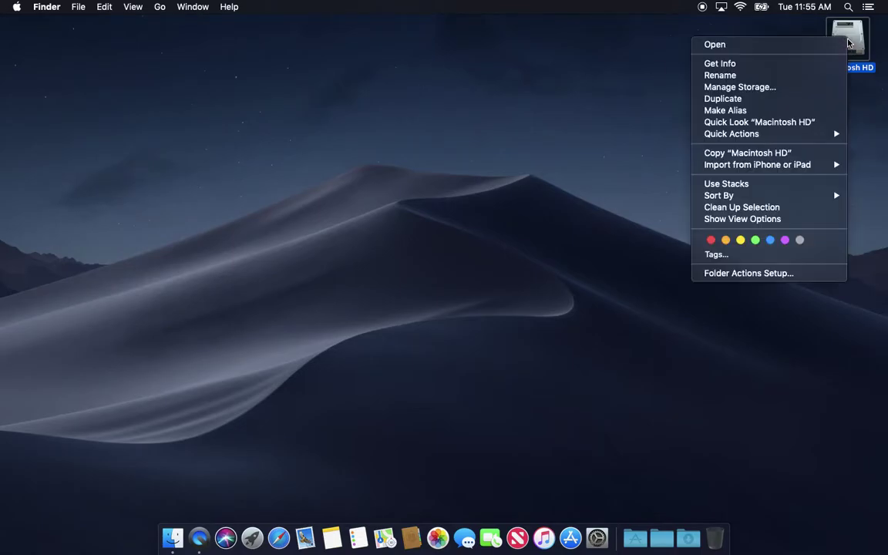
click(765, 71)
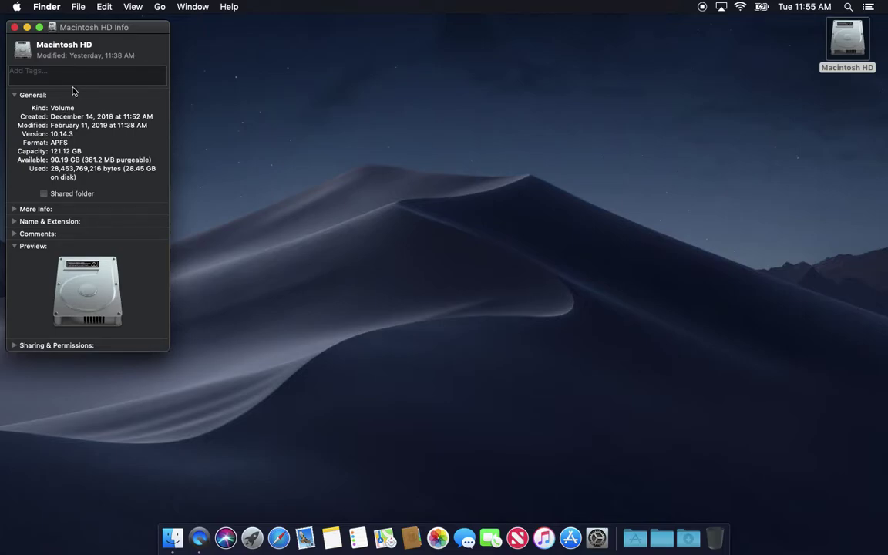
click(14, 27)
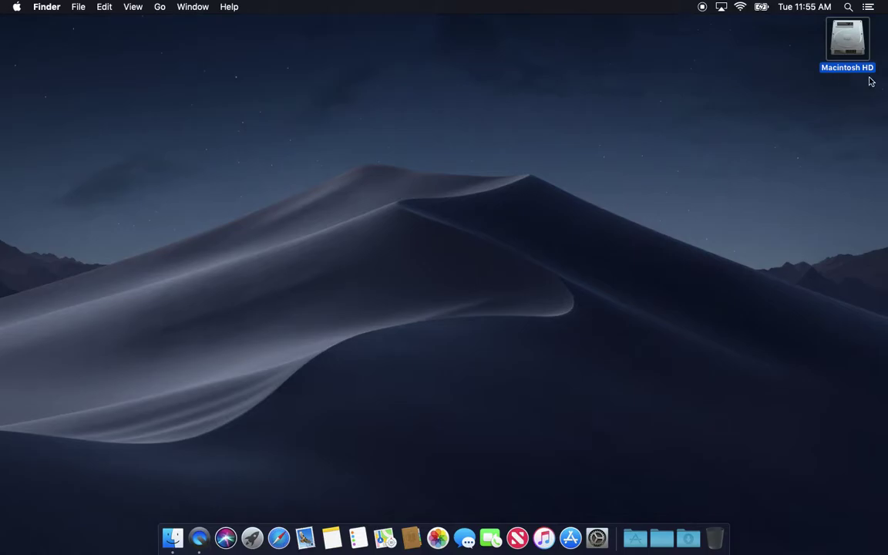
- Open the Macintosh HD drive and examine the Applications folder's size on disk with Get Info, closing the info window when done
click(866, 101)
double_click(847, 38)
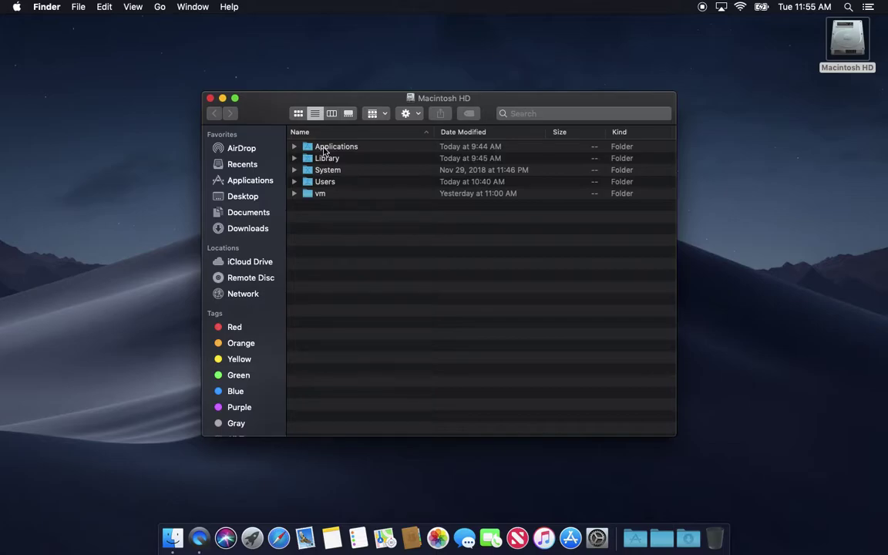
right_click(324, 147)
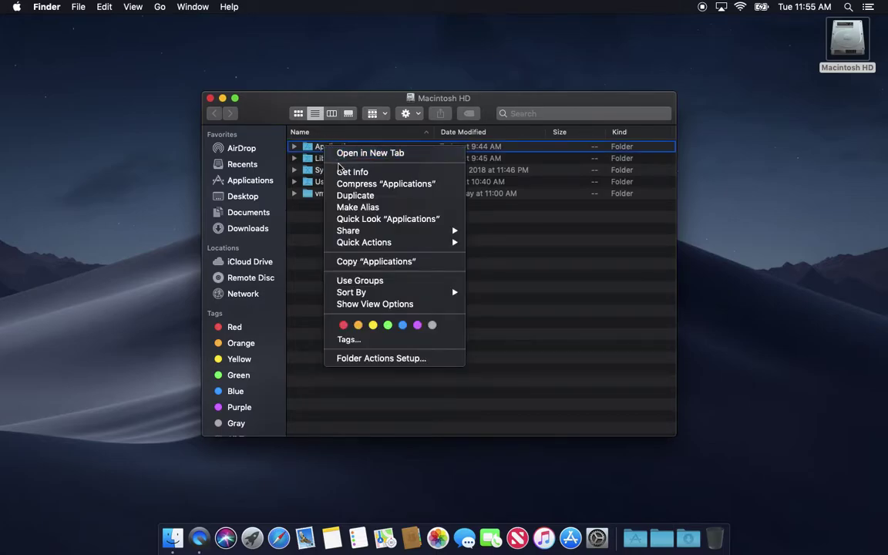
click(347, 172)
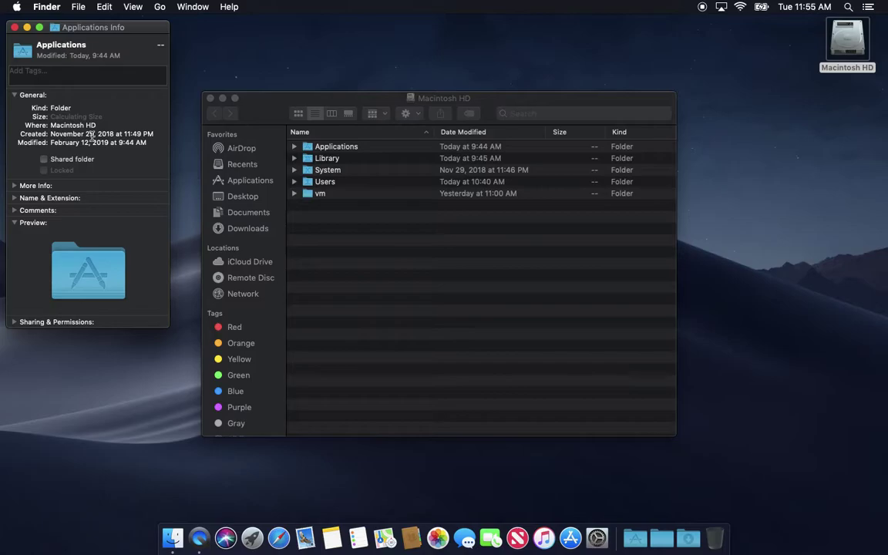
drag(49, 117, 112, 121)
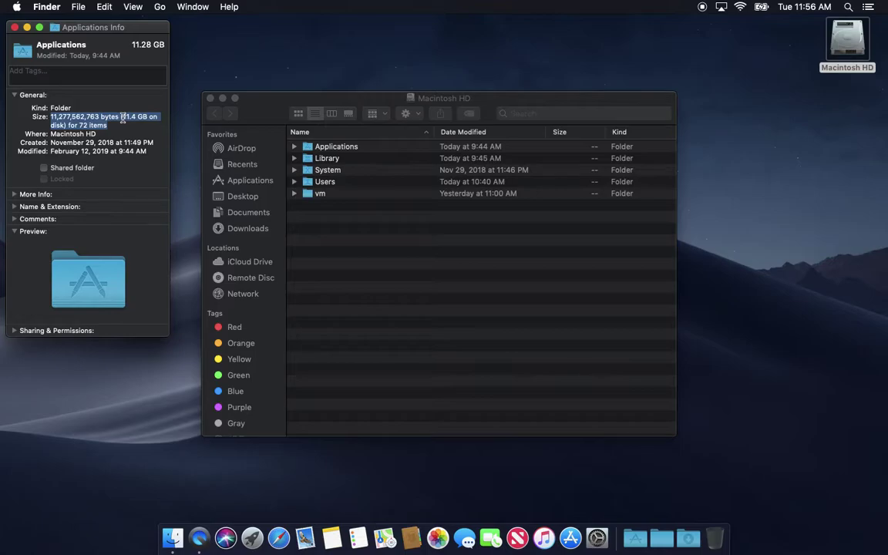
click(112, 112)
drag(120, 116, 143, 114)
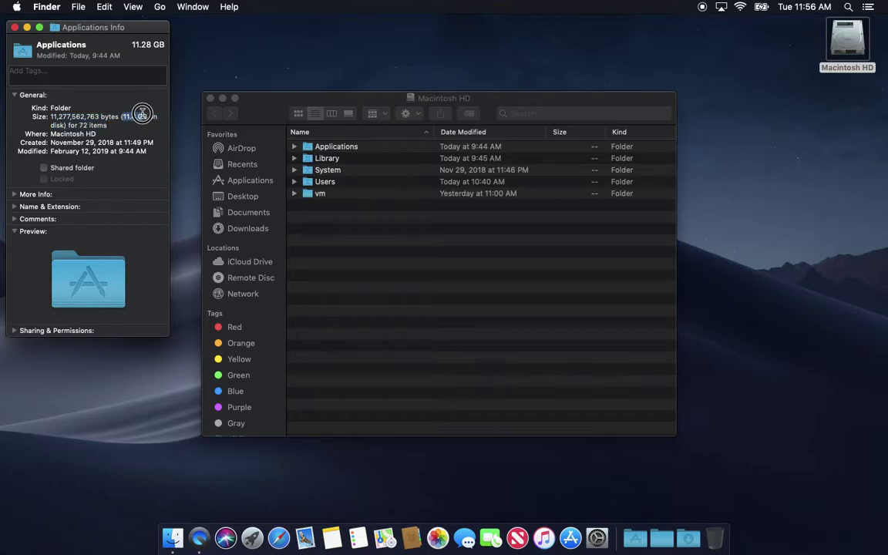
click(132, 132)
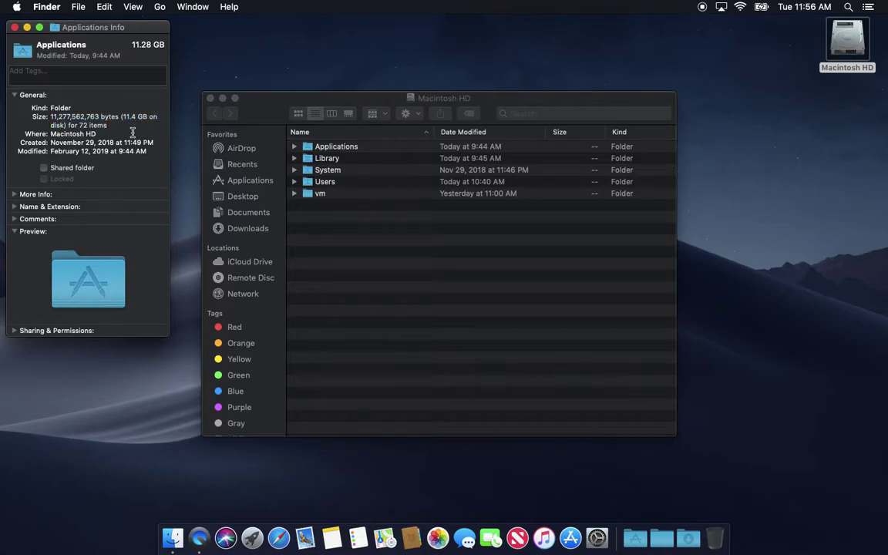
click(13, 27)
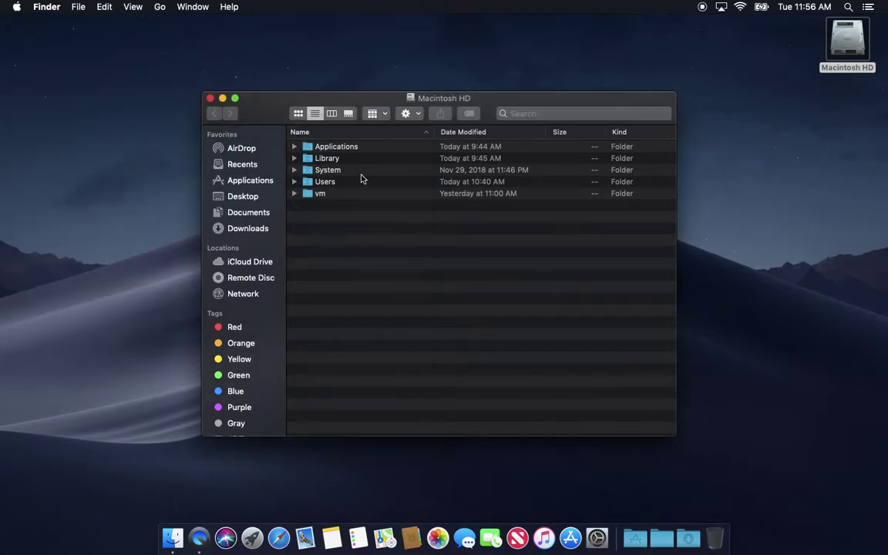
- Open the apple home folder inside the Users folder
double_click(307, 184)
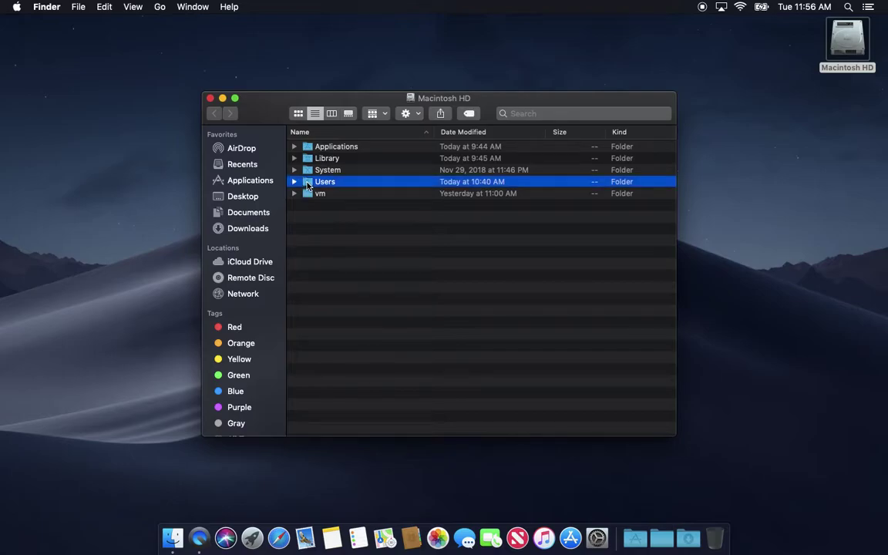
click(315, 149)
double_click(317, 147)
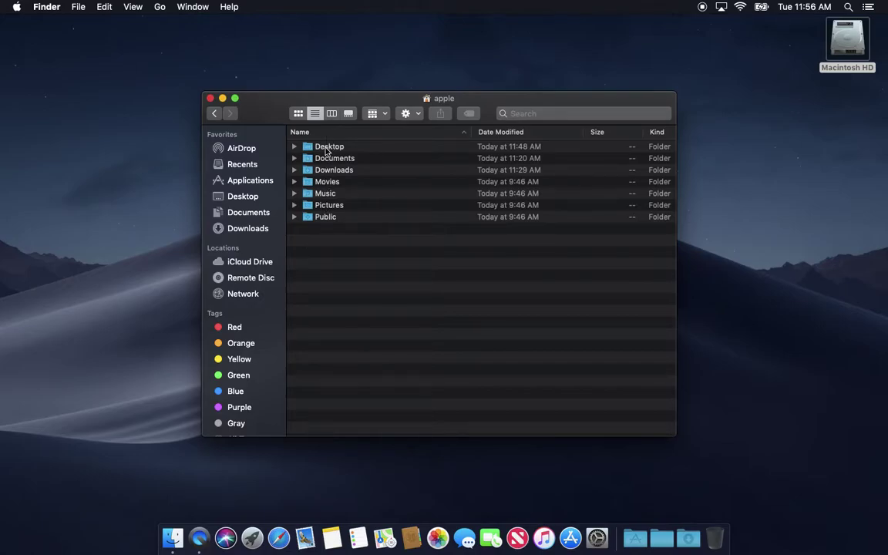
- Show the Inspector, instead of a regular info window, for the Desktop folder
click(327, 151)
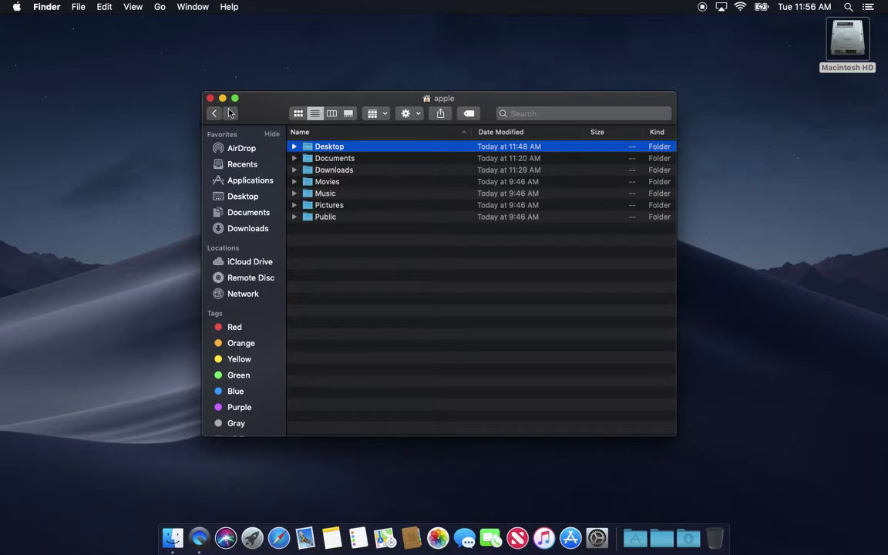
click(79, 6)
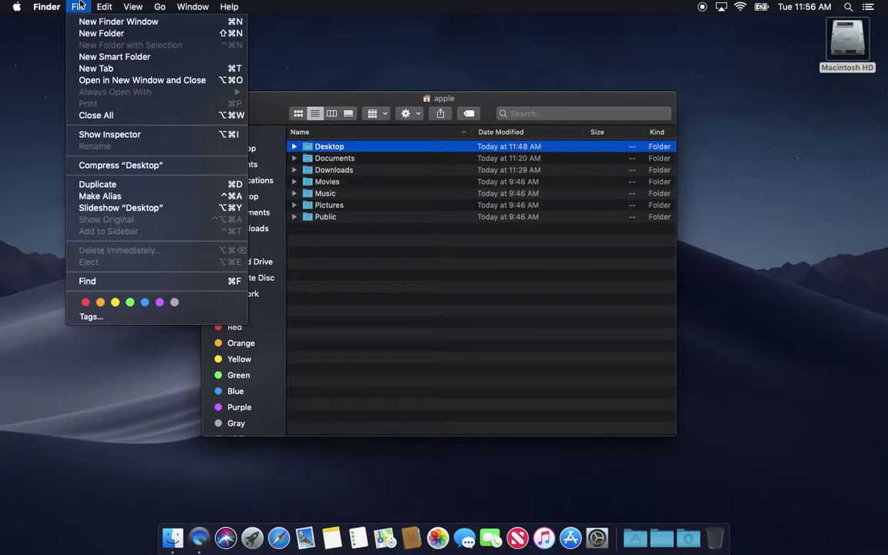
key(alt)
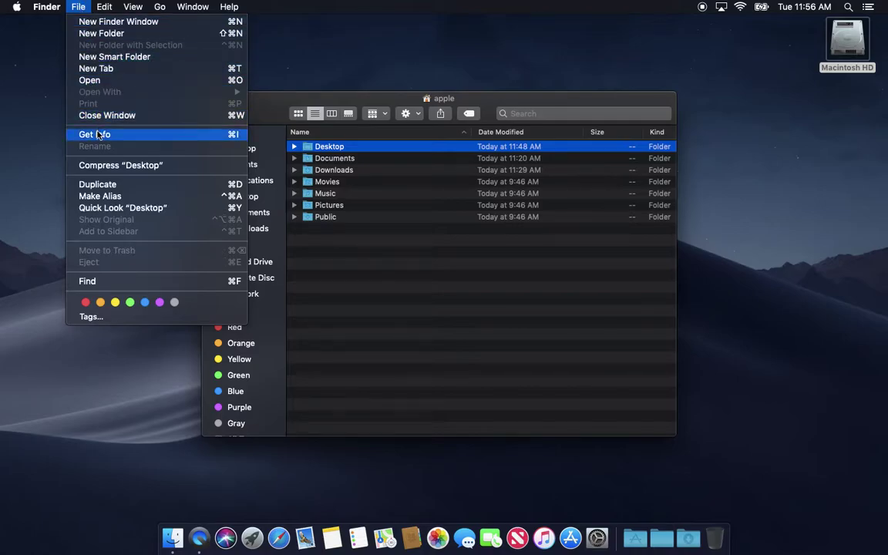
key(alt)
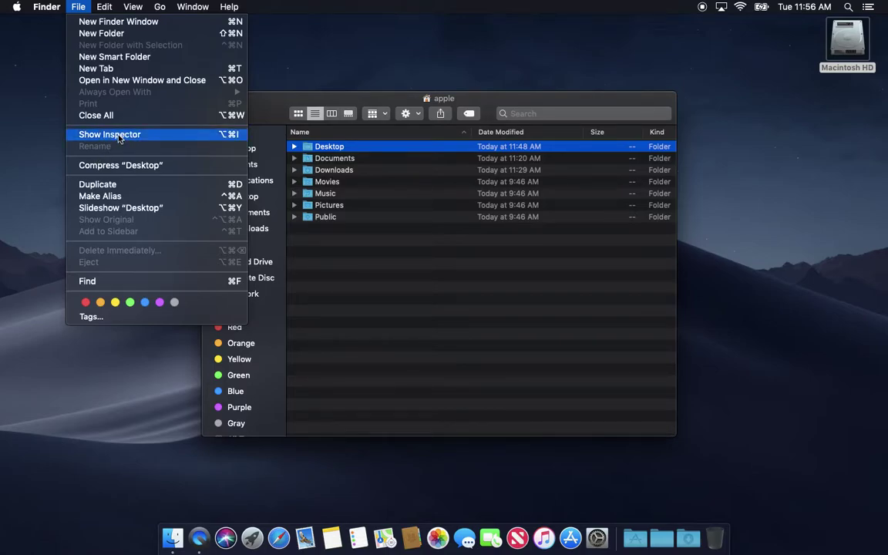
key(alt)
key(alt)
click(117, 137)
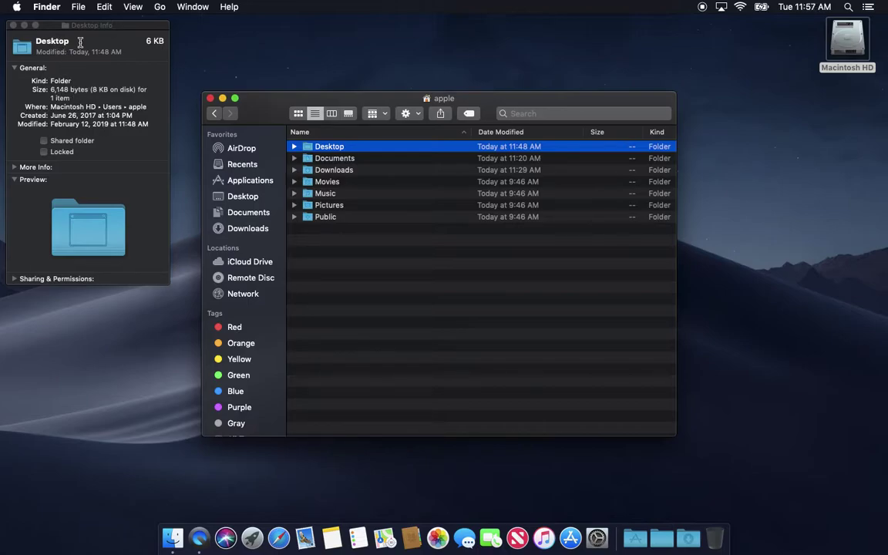
- Compare the sizes of the Documents, Downloads, Movies and Music folders in turn in the Inspector, and close it
key(Down)
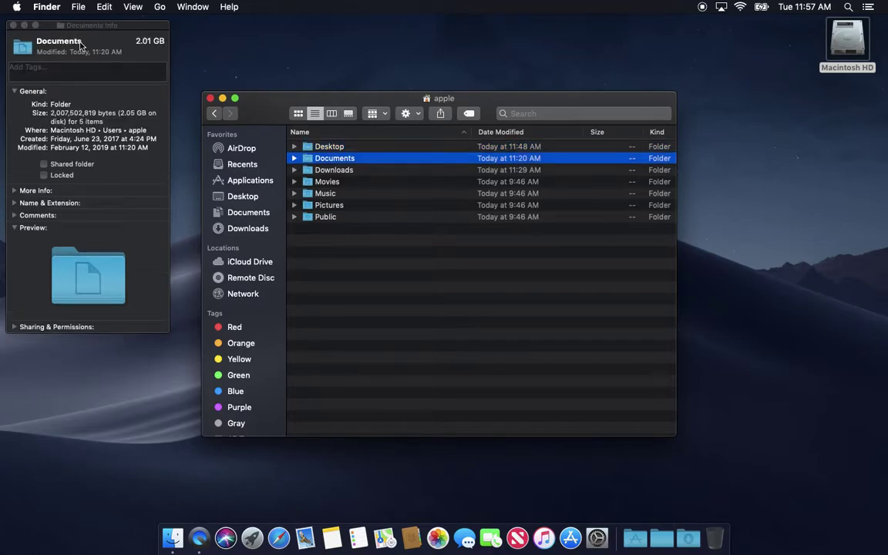
key(Down)
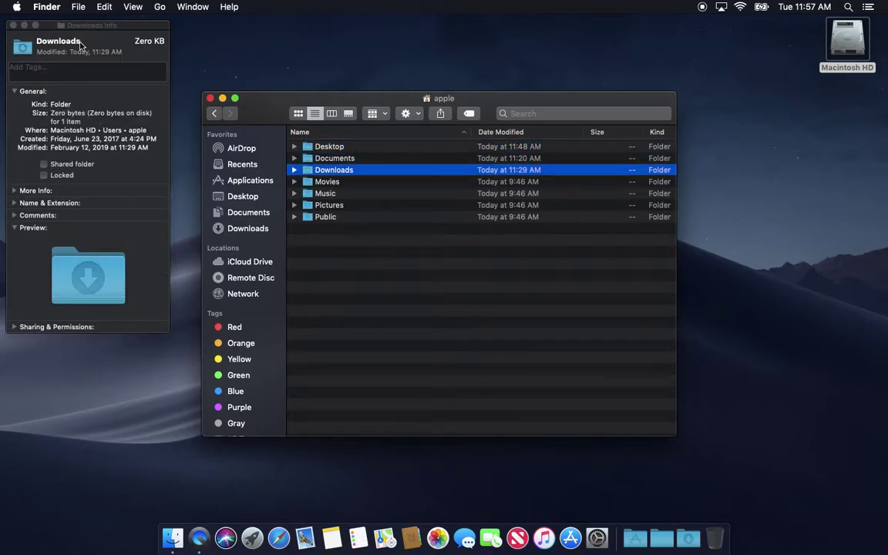
key(Down)
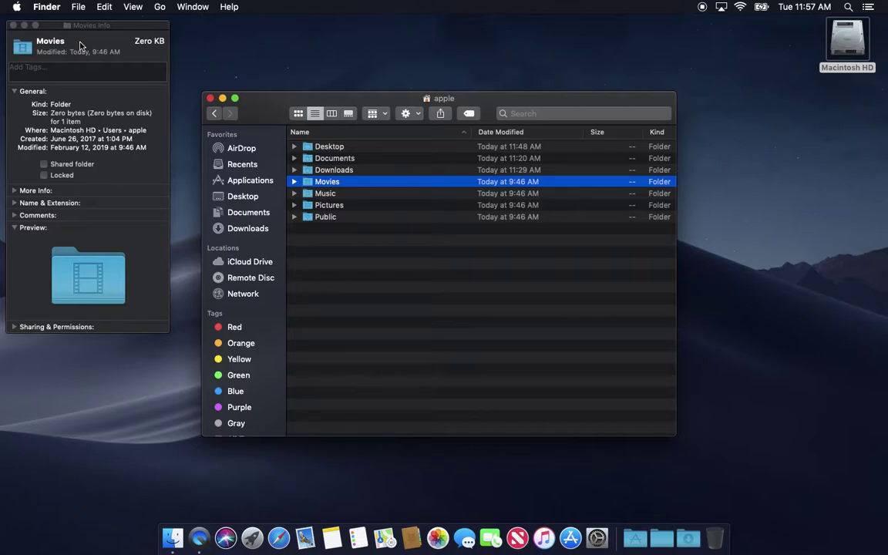
key(Down)
click(12, 26)
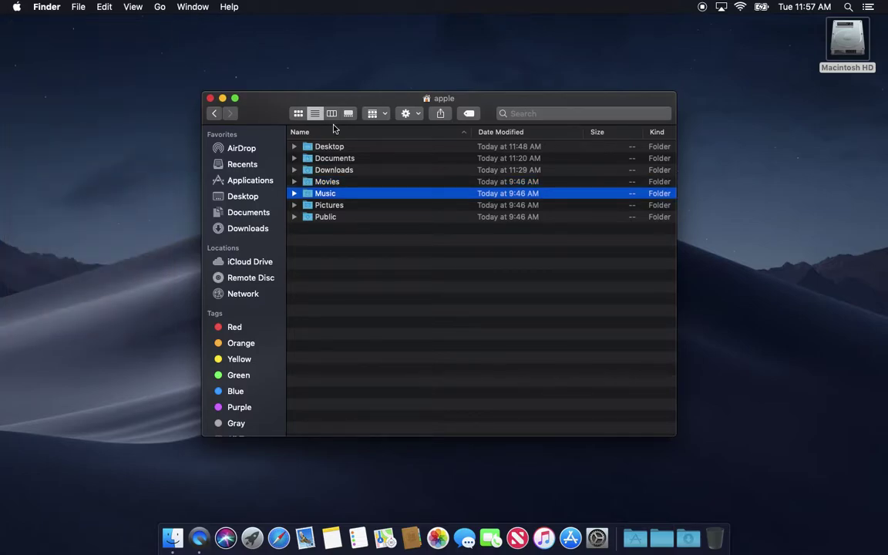
- Open separate Get Info windows for the Desktop and Documents folders, and close both
click(324, 158)
click(327, 147)
right_click(329, 146)
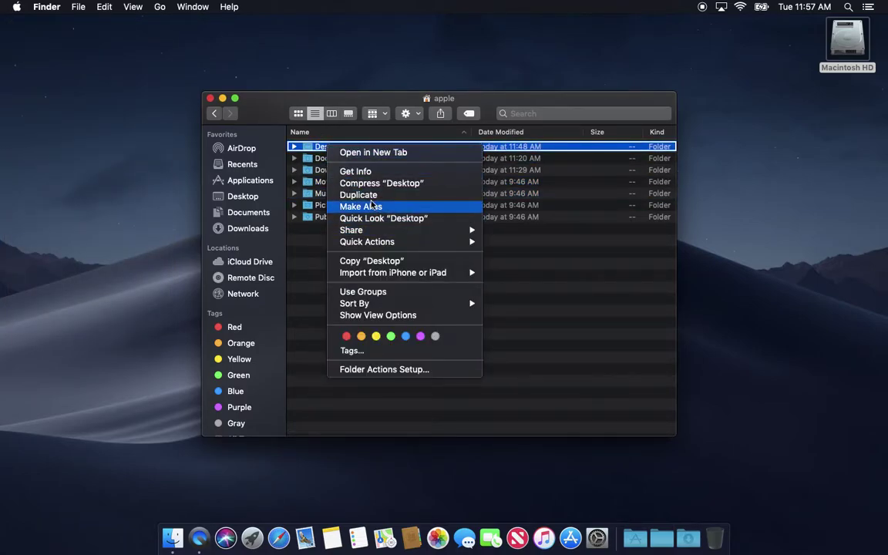
click(359, 171)
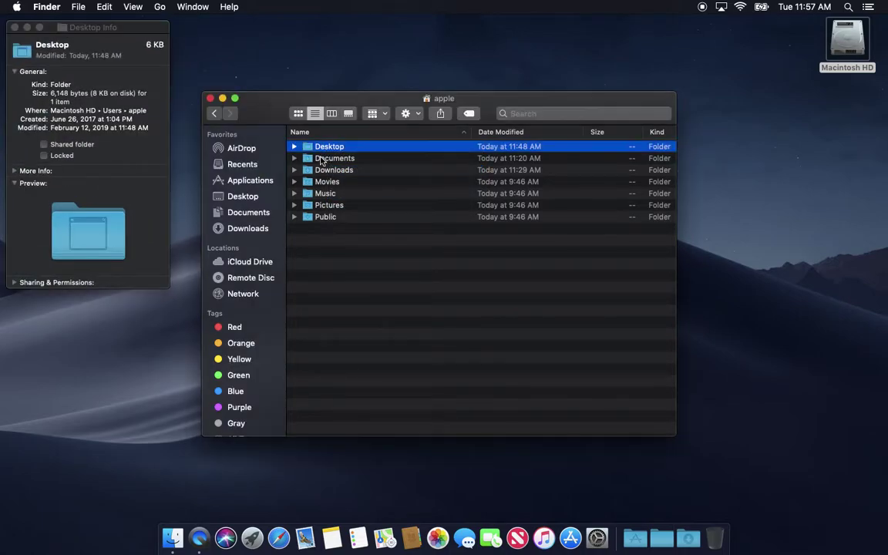
click(321, 160)
right_click(321, 159)
key(Down)
key(Down)
key(Return)
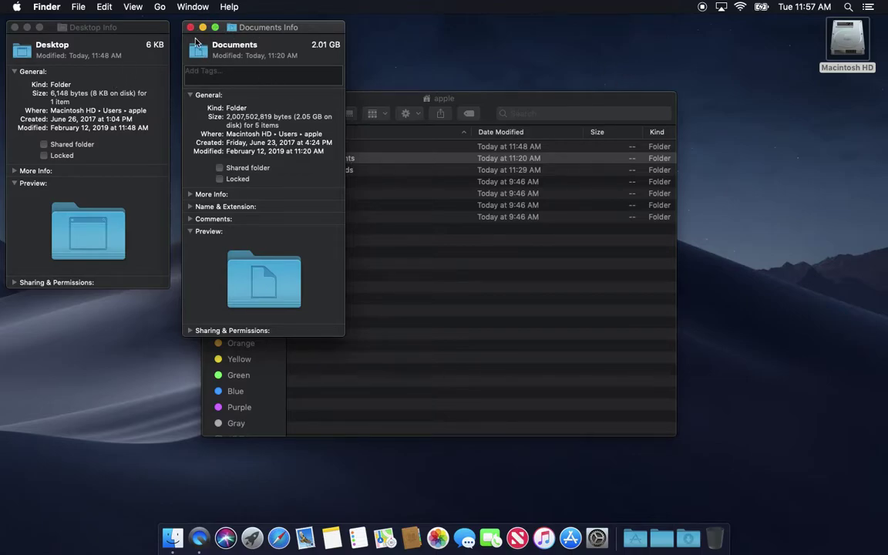
click(191, 27)
click(15, 27)
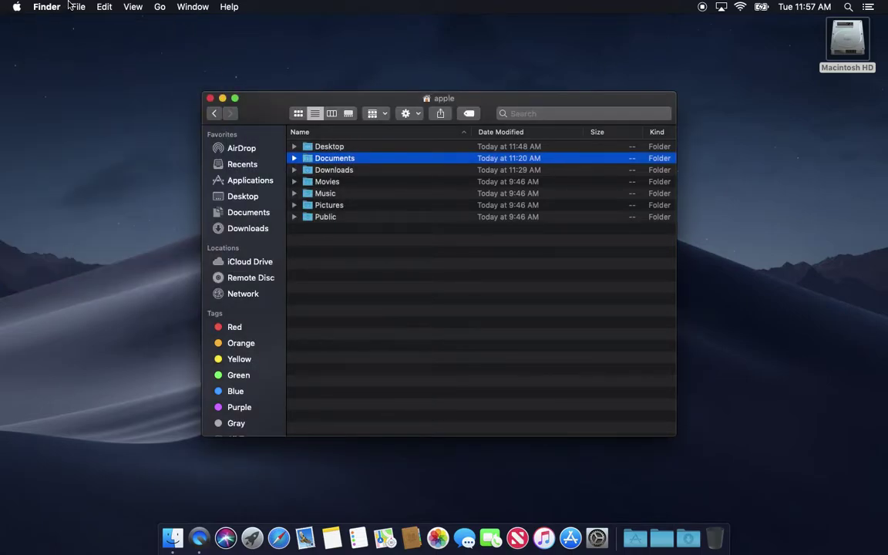
- Show the Inspector for the selected Documents folder
click(73, 7)
key(alt)
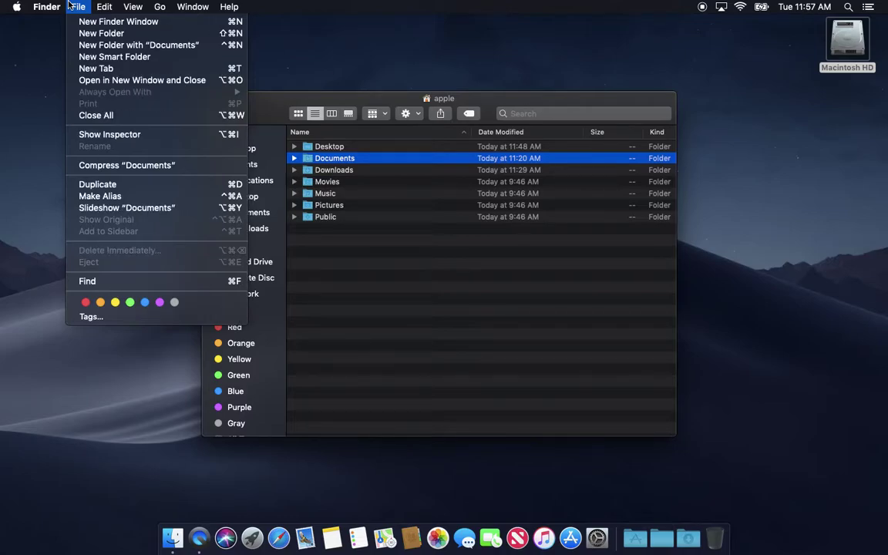
alt+click(91, 135)
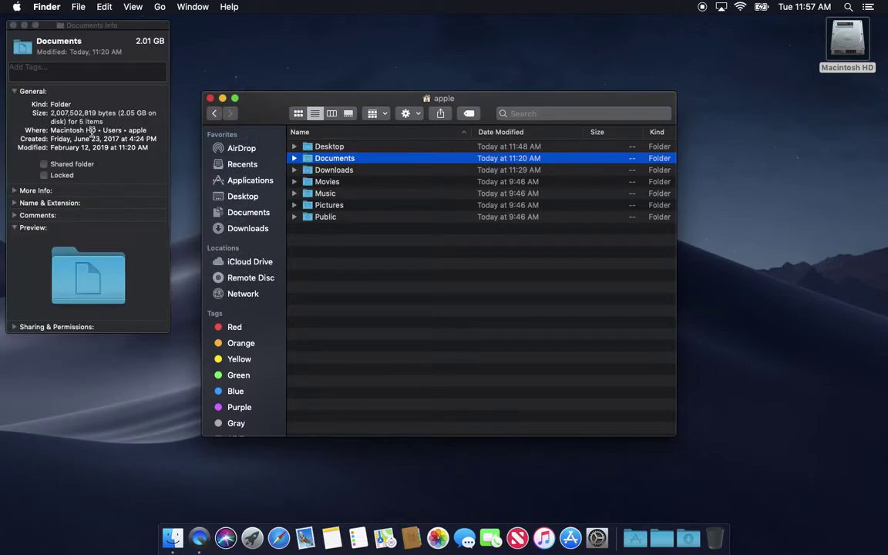
- Compare the sizes of the home folders from Documents down to Public and back up to Desktop in the Inspector, and close it
key(Down)
key(Down)
key(Down)
key(Down)
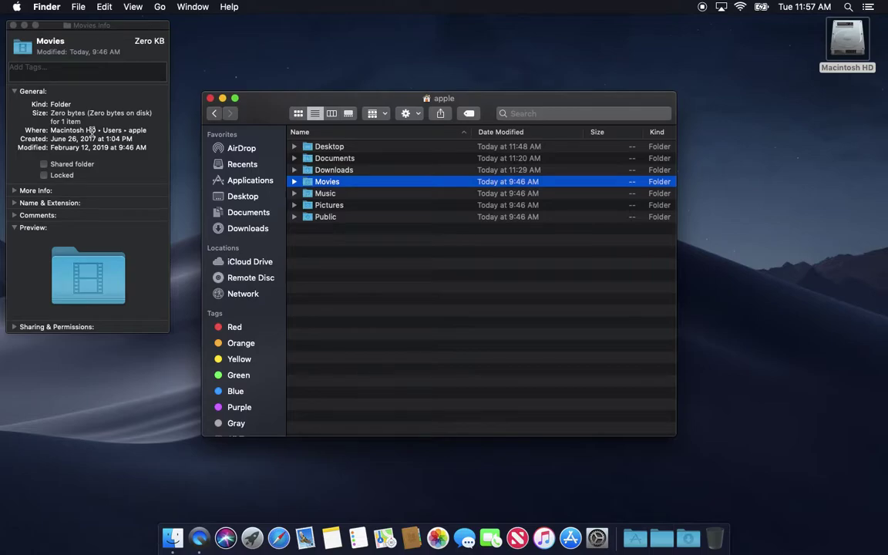
key(Down)
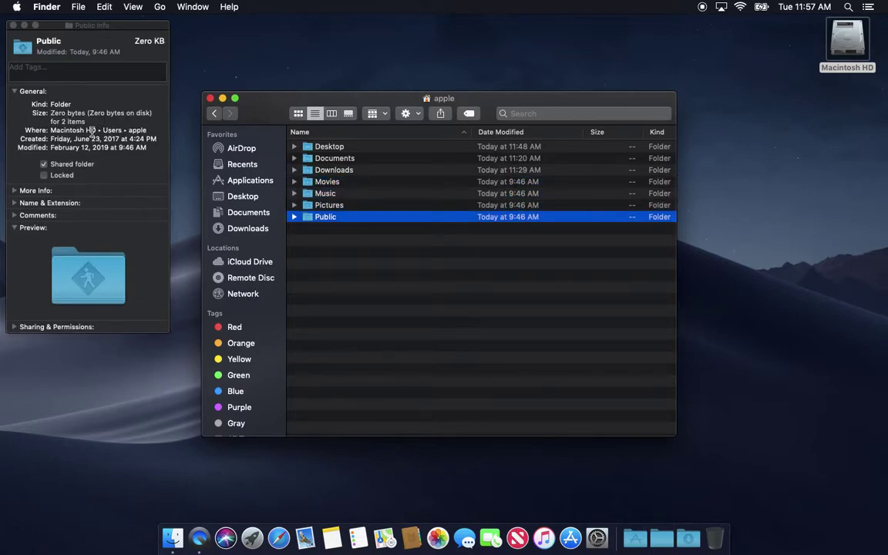
key(Up)
key(Up)
key(Up)
key(Up)
key(Up)
key(Up)
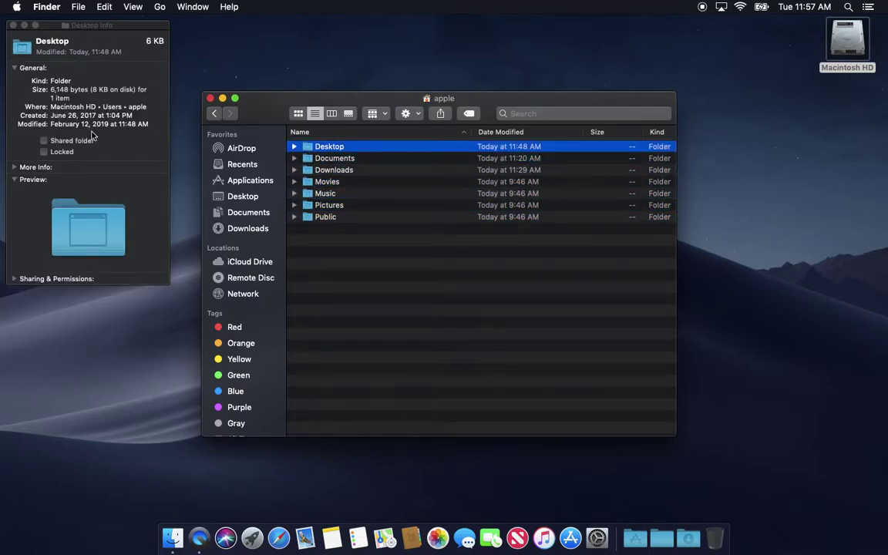
click(12, 25)
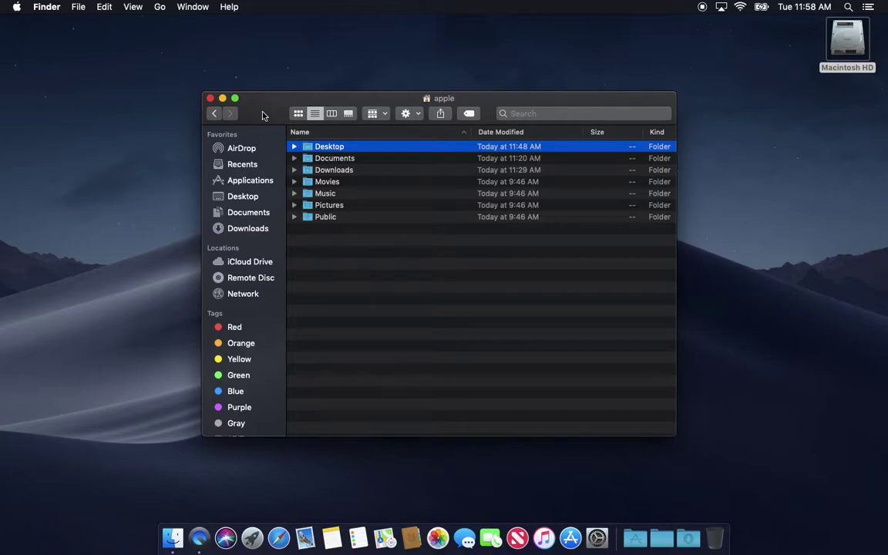
- Highlight the Movies, Music and Pictures folders as a group, followed by Public and Movies individually
click(340, 184)
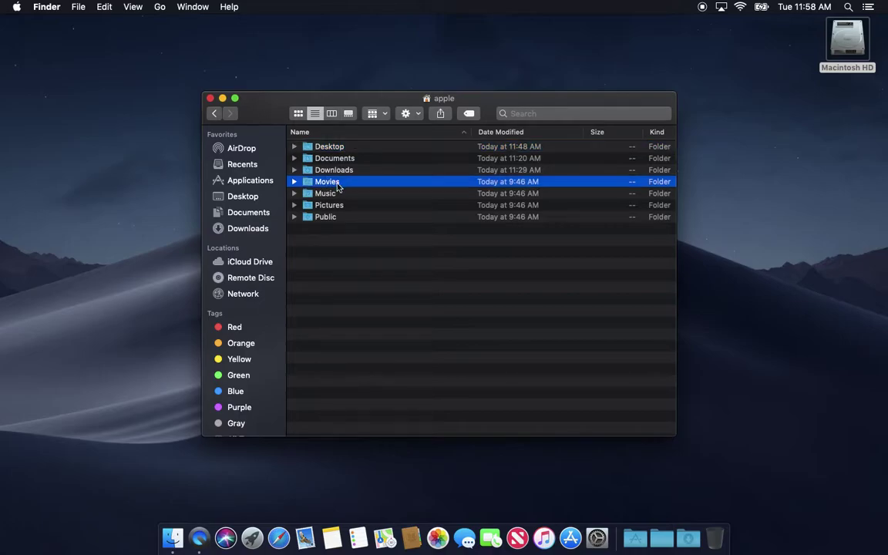
shift+click(341, 206)
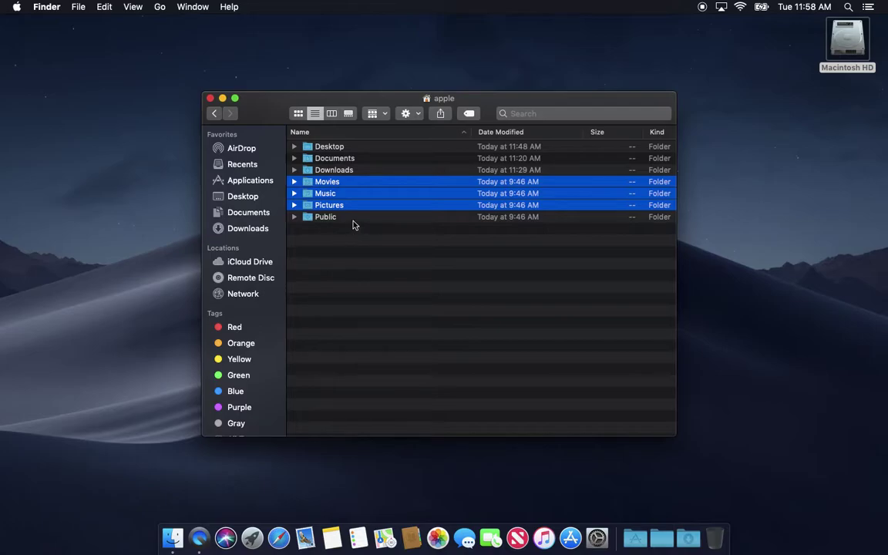
click(344, 217)
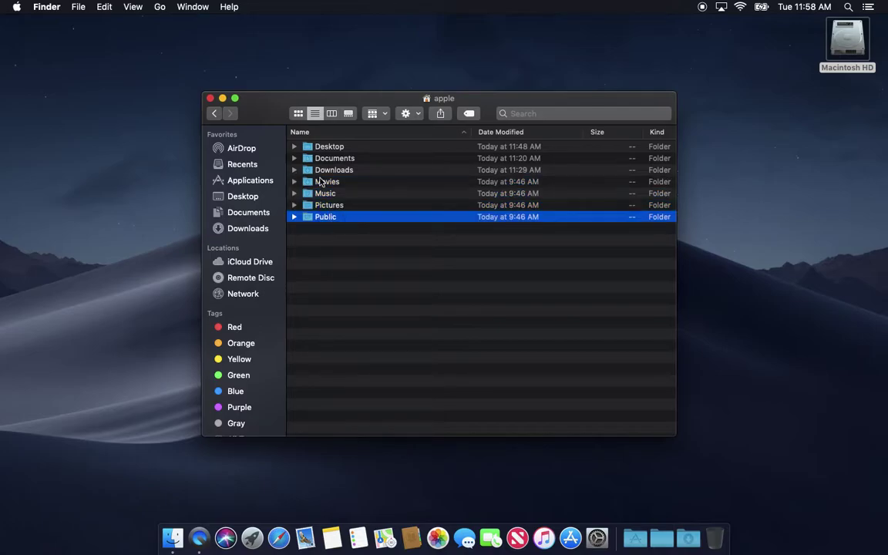
click(322, 183)
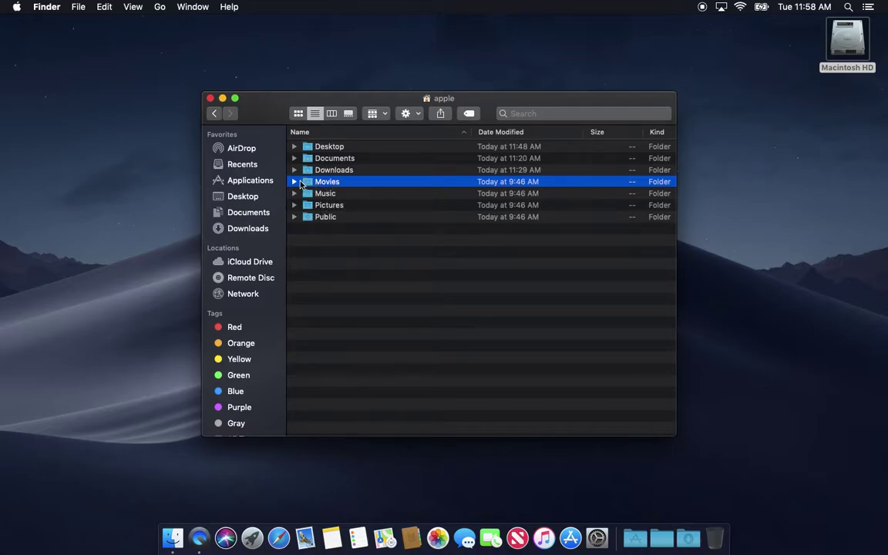
- Expand the Movies, Music and Pictures folders in the list to check their contents, and collapse them again
click(296, 182)
click(295, 193)
click(295, 205)
click(295, 182)
click(355, 193)
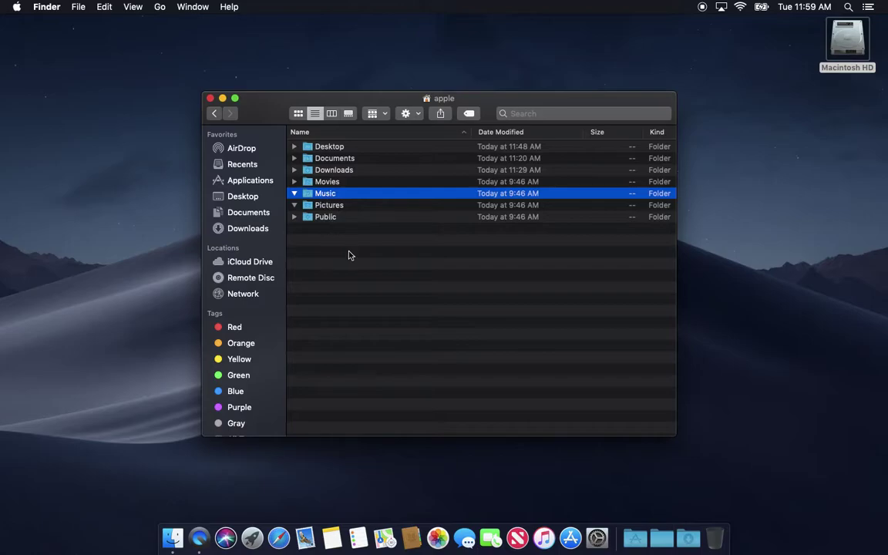
click(316, 206)
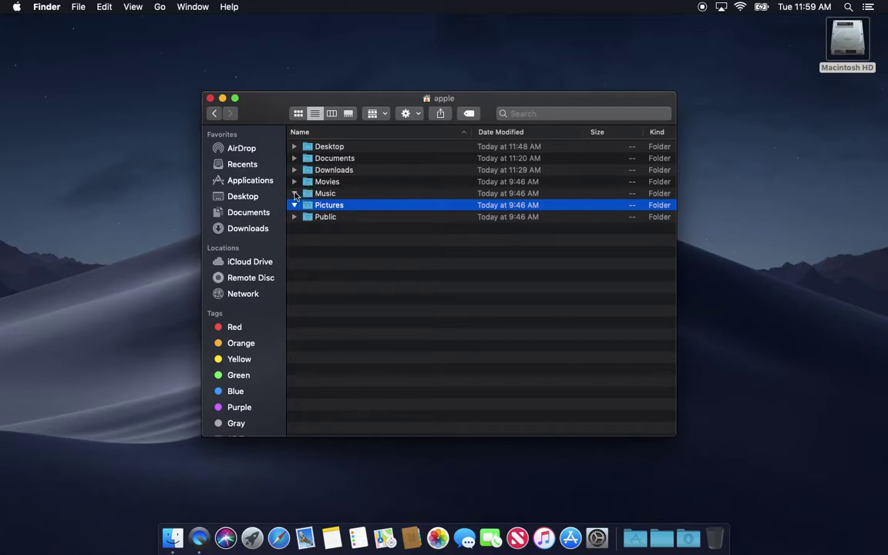
click(294, 193)
- Launch iTunes, position its window beside the home folder window, and agree to share library details with Apple
click(543, 537)
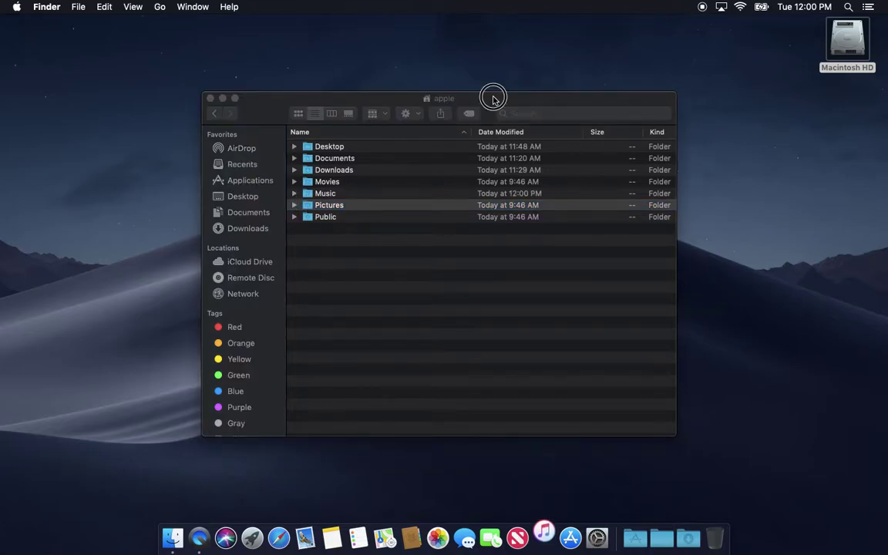
drag(493, 98, 682, 115)
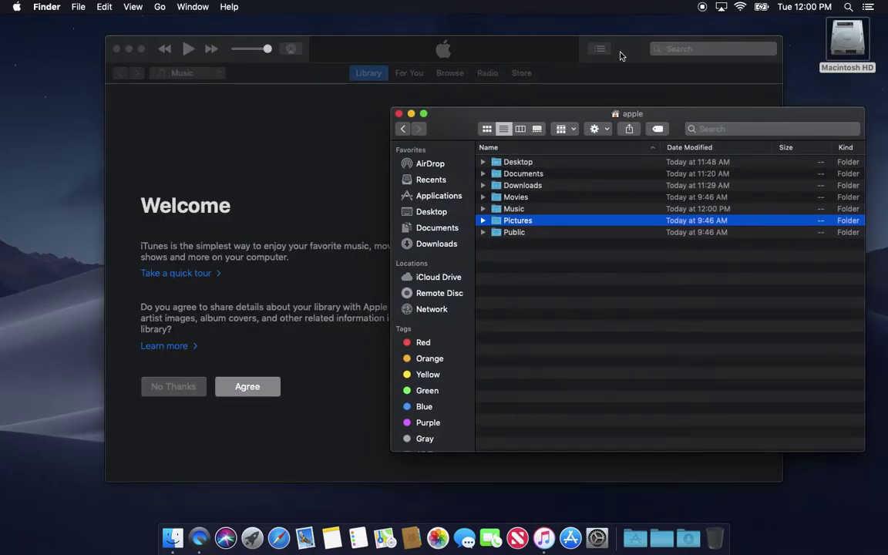
drag(620, 52, 535, 42)
click(158, 378)
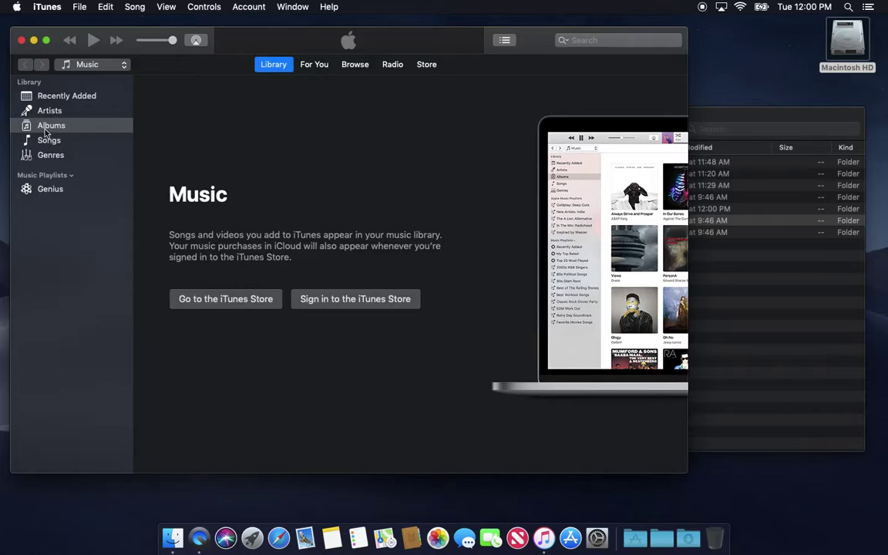
- Look through the library's media types, check the device backups in the Devices preferences, and cancel the preferences
click(104, 66)
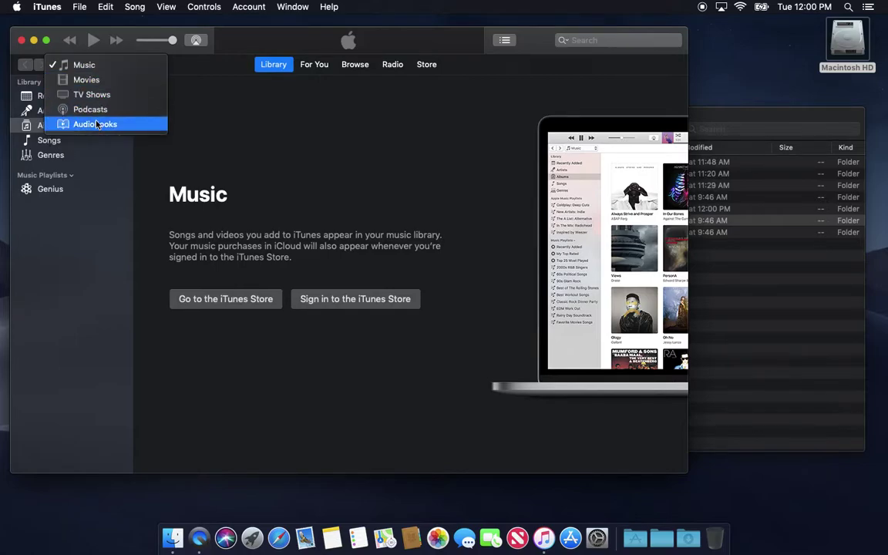
click(87, 66)
click(47, 6)
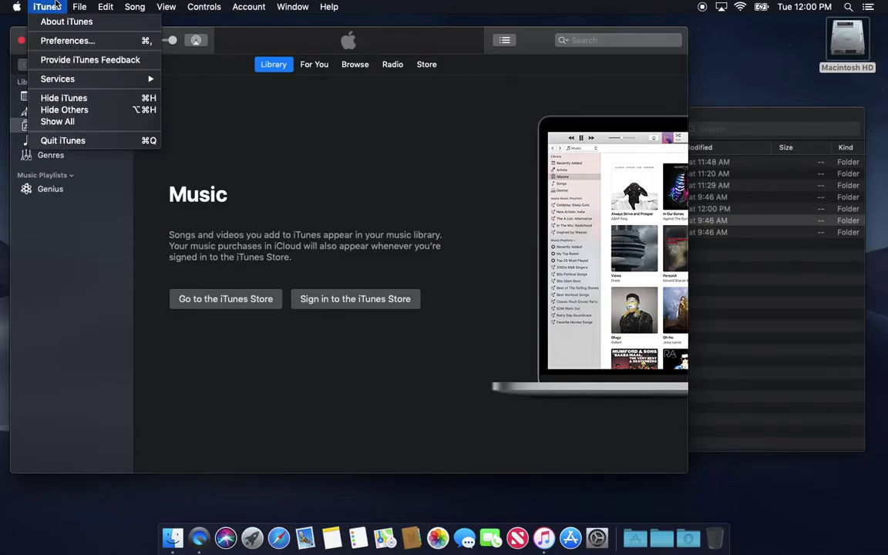
click(73, 44)
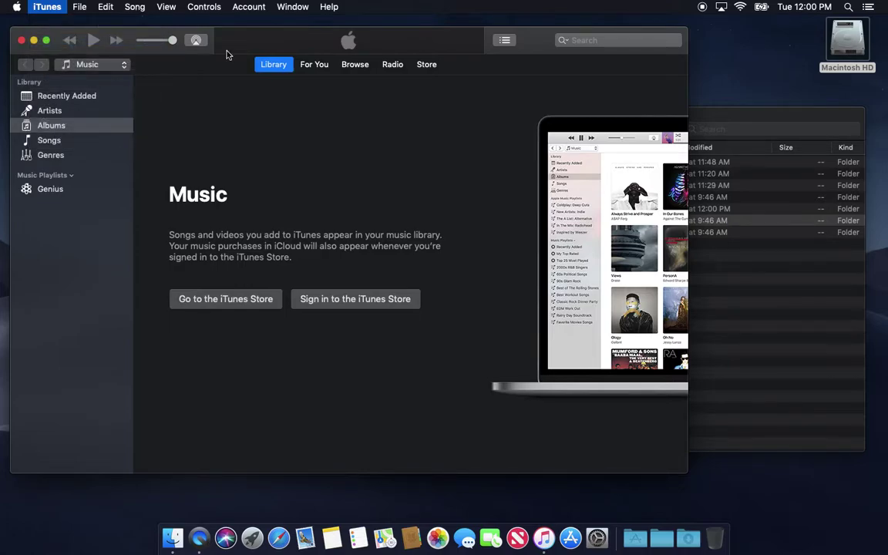
click(527, 98)
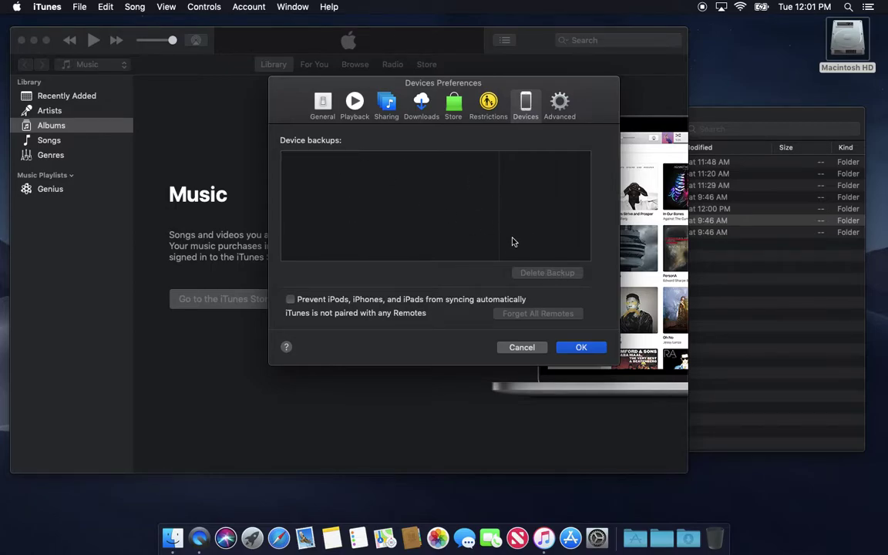
click(521, 346)
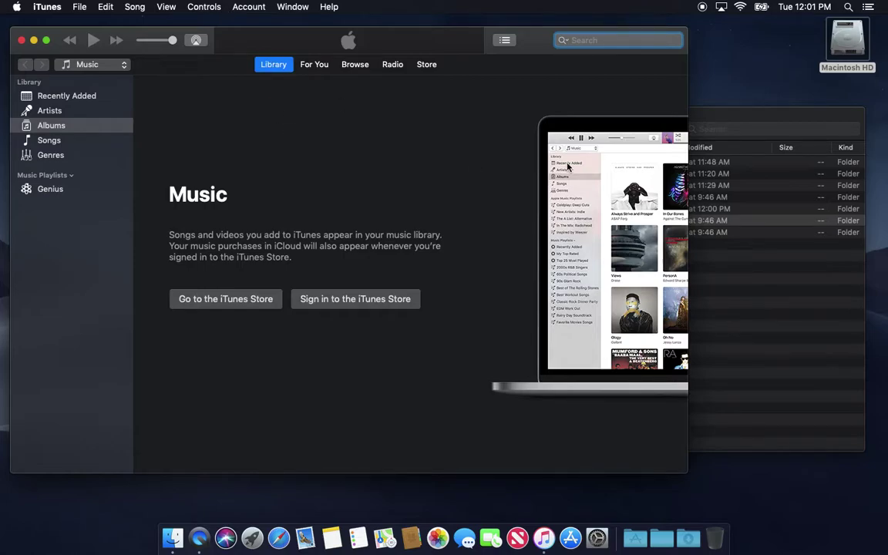
- Switch to Finder, open the hidden user Library folder, and move its window closer to the iTunes window
click(731, 61)
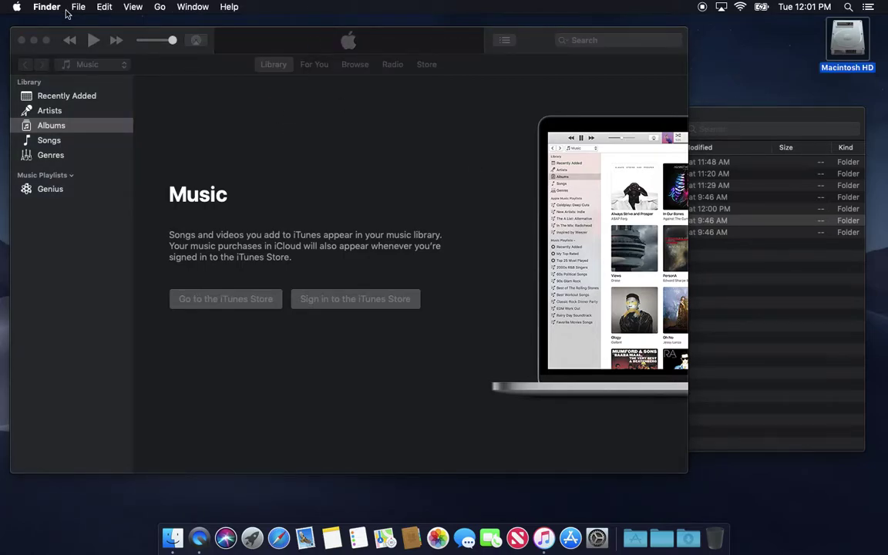
click(161, 7)
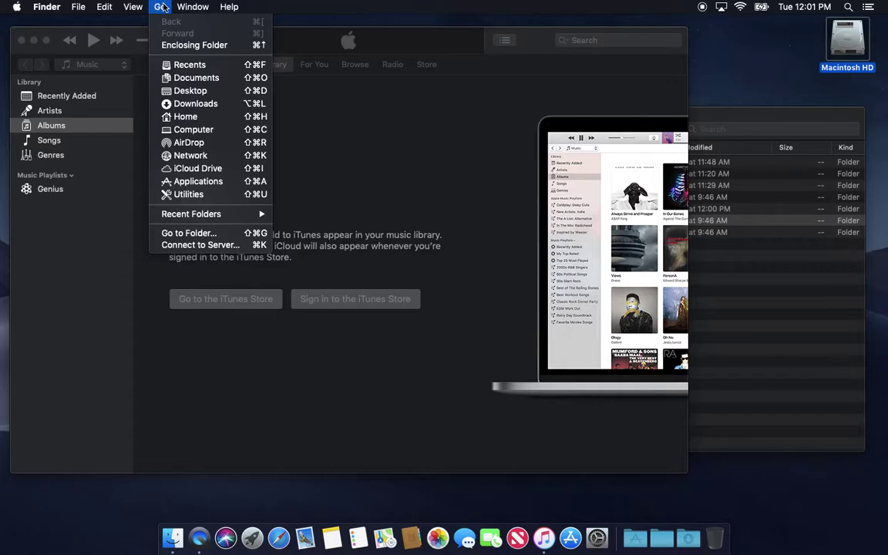
key(alt)
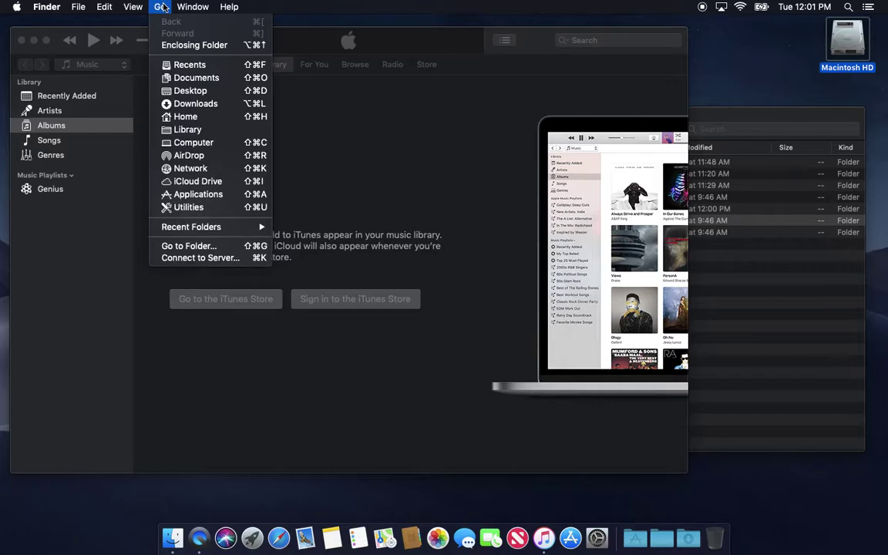
click(175, 131)
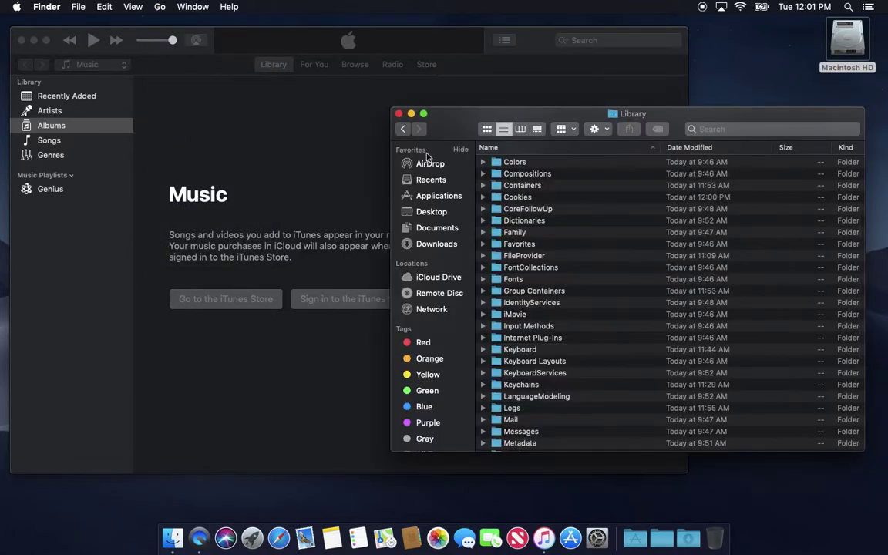
drag(570, 116, 483, 118)
scroll(483, 254, up, 5)
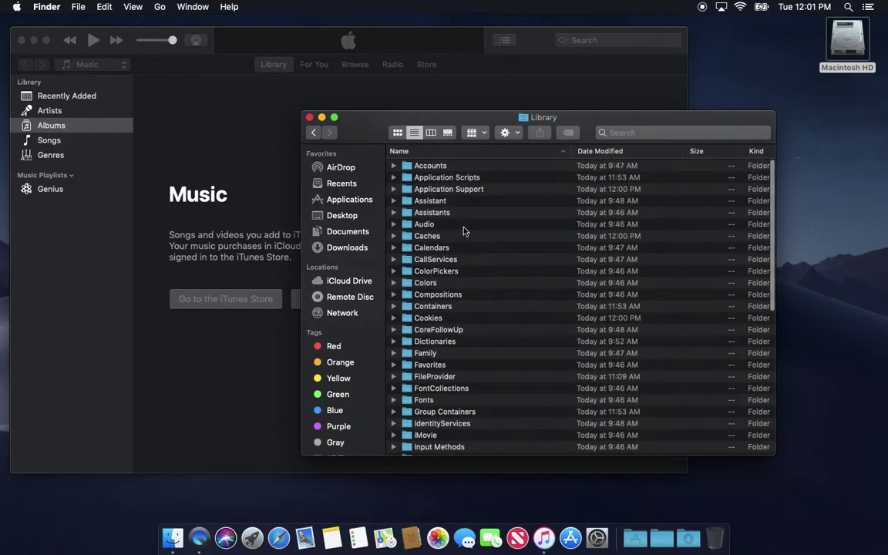
- Open the Backup folder inside Application Support > MobileSync
double_click(448, 190)
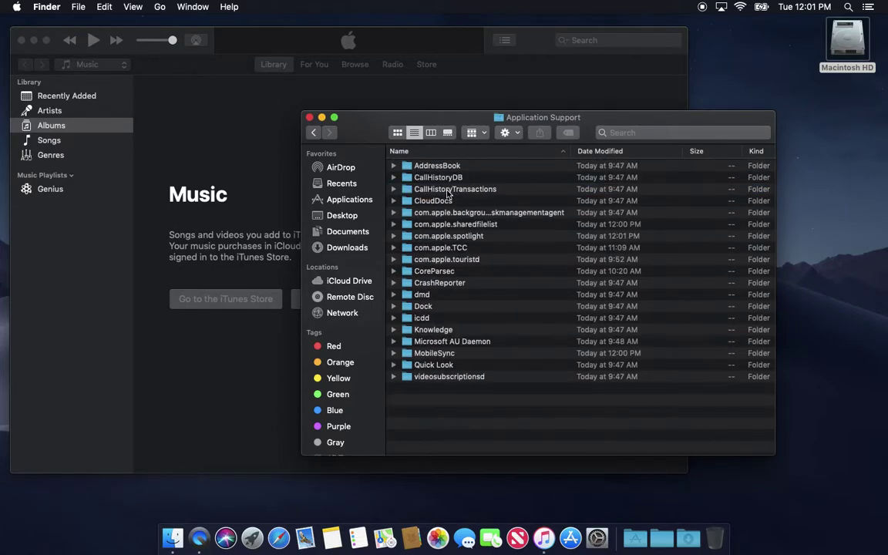
double_click(431, 353)
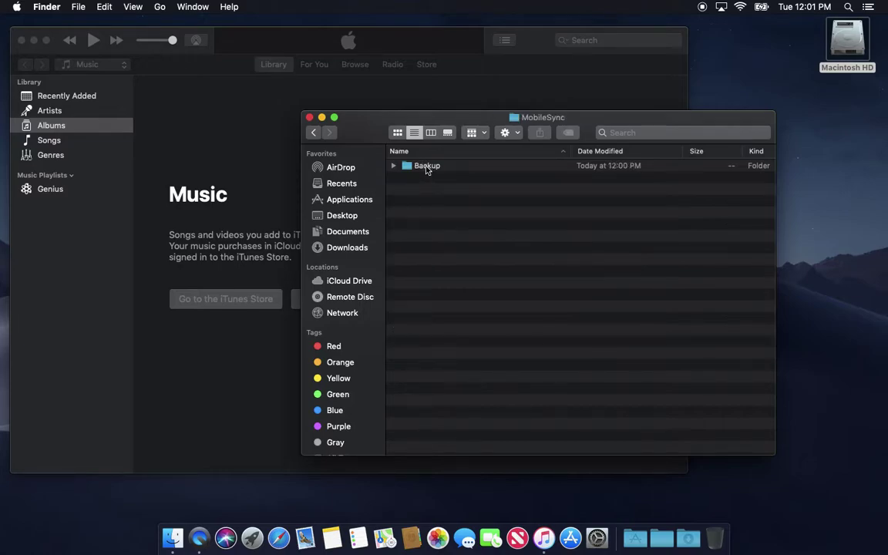
double_click(425, 167)
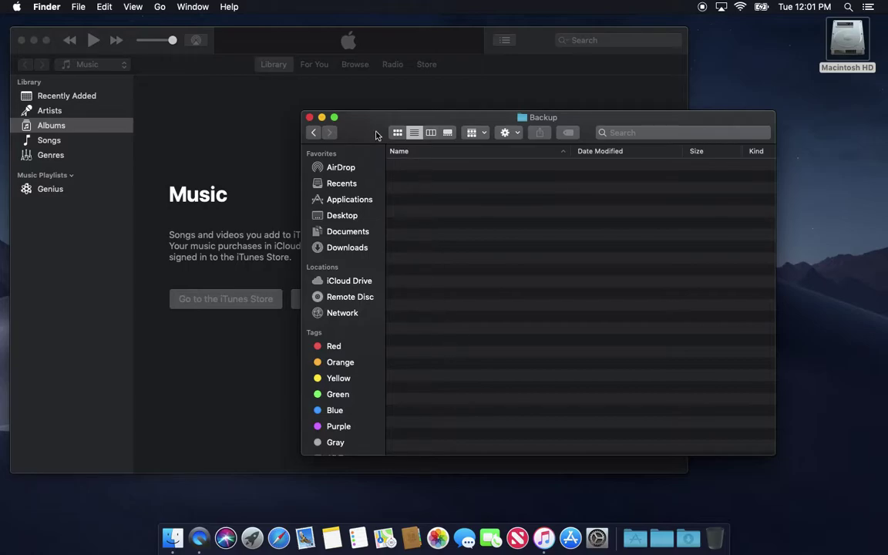
- Move the Backup folder window aside, switch to iTunes, and reopen the Devices preferences next to it
drag(341, 119, 405, 24)
click(164, 44)
click(47, 6)
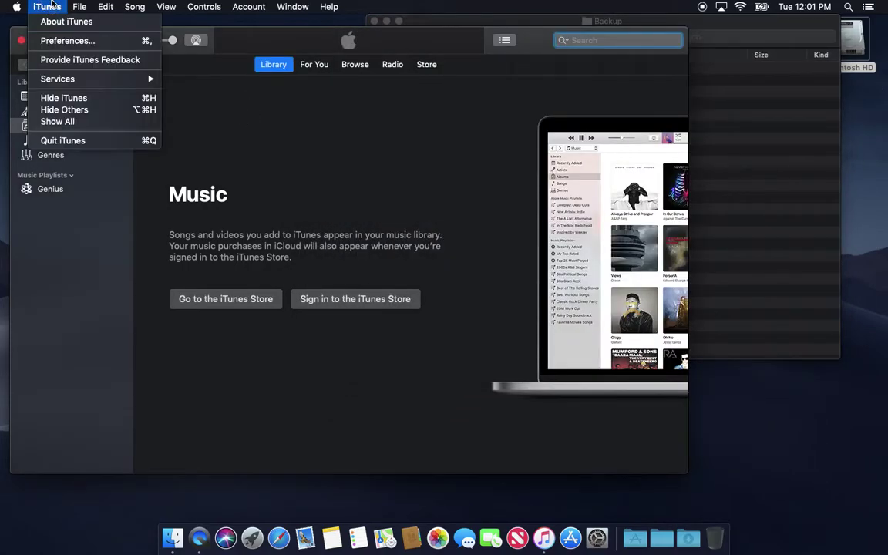
click(54, 39)
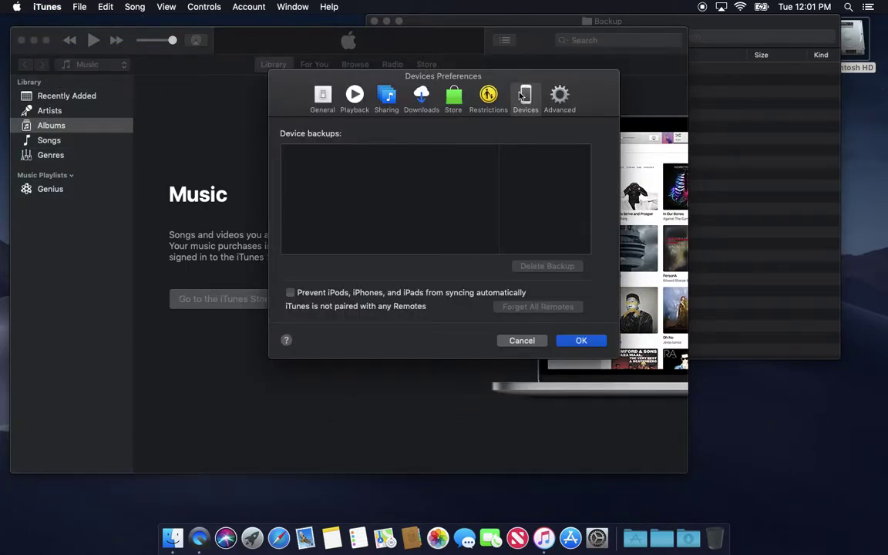
drag(470, 80, 393, 78)
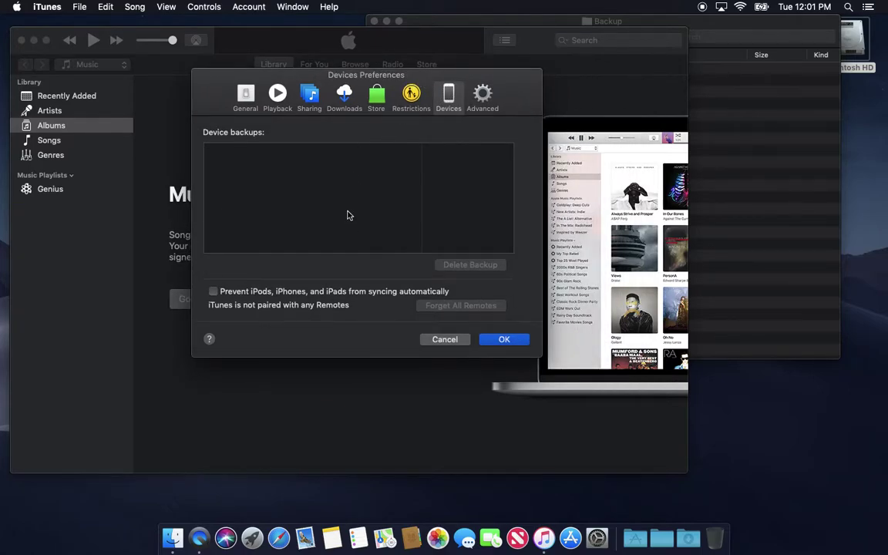
- Compare the Backup folder's contents with the device backups list in iTunes, and close the preferences with OK
click(746, 165)
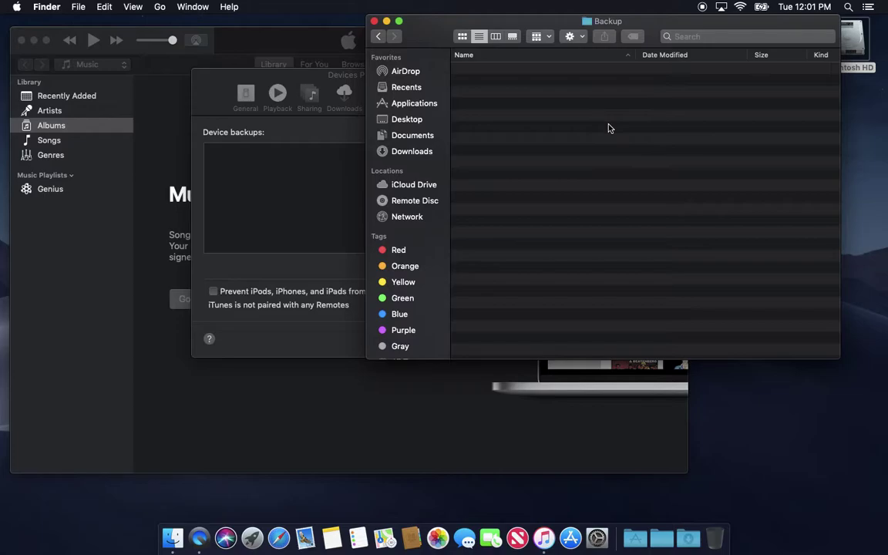
drag(432, 33, 478, 33)
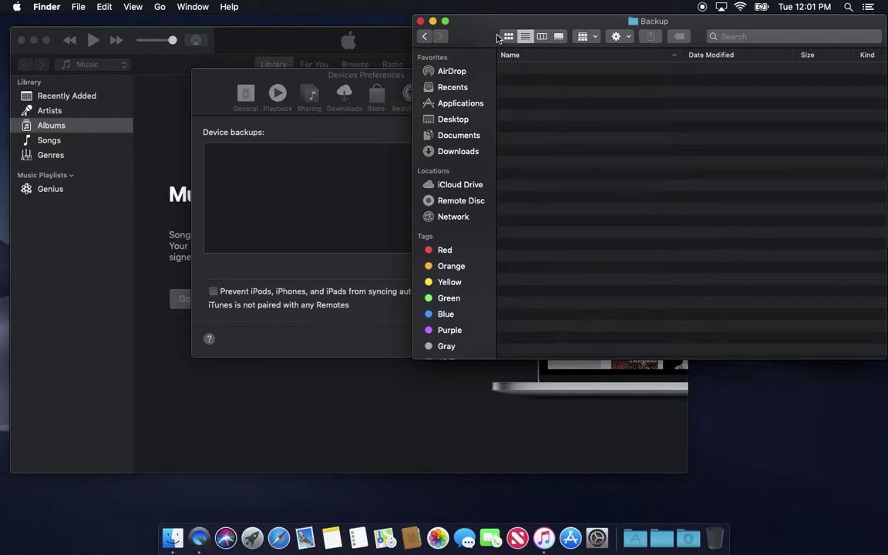
click(337, 201)
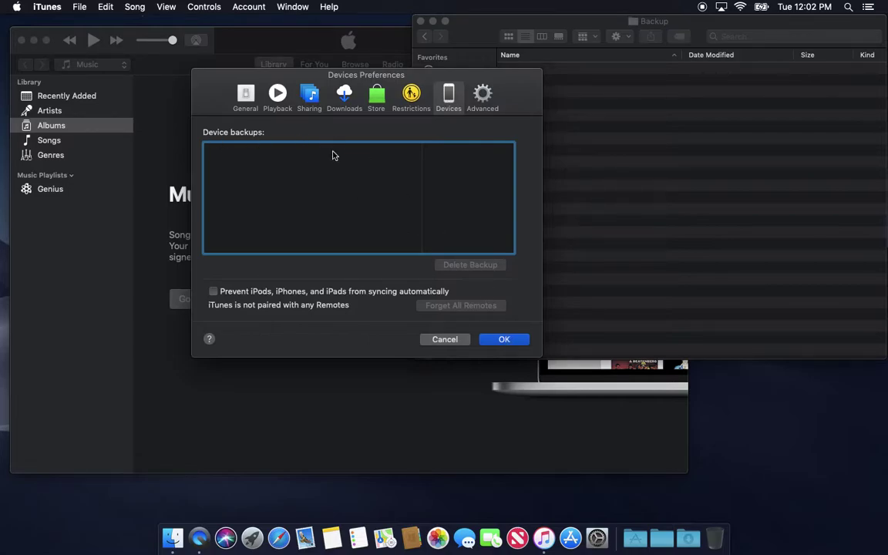
click(504, 339)
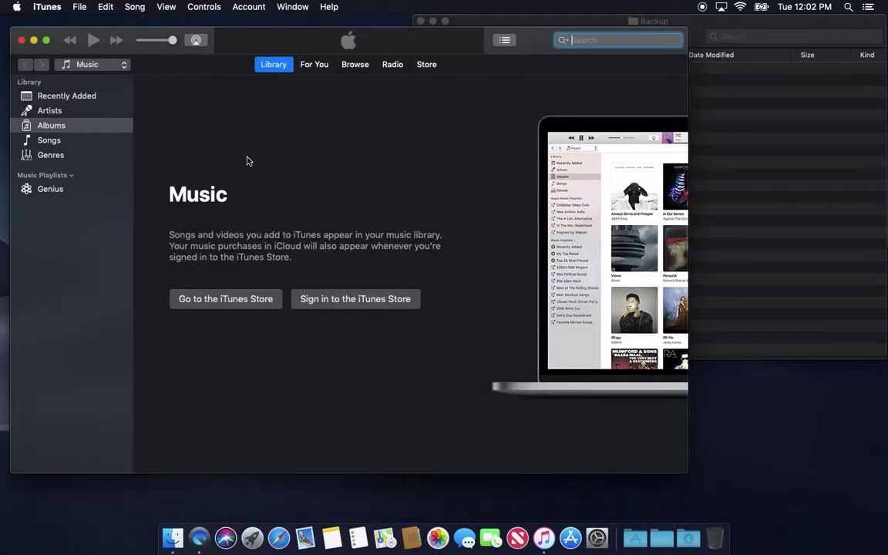
- Review the media types available in the iTunes library, leaving Music selected
click(100, 71)
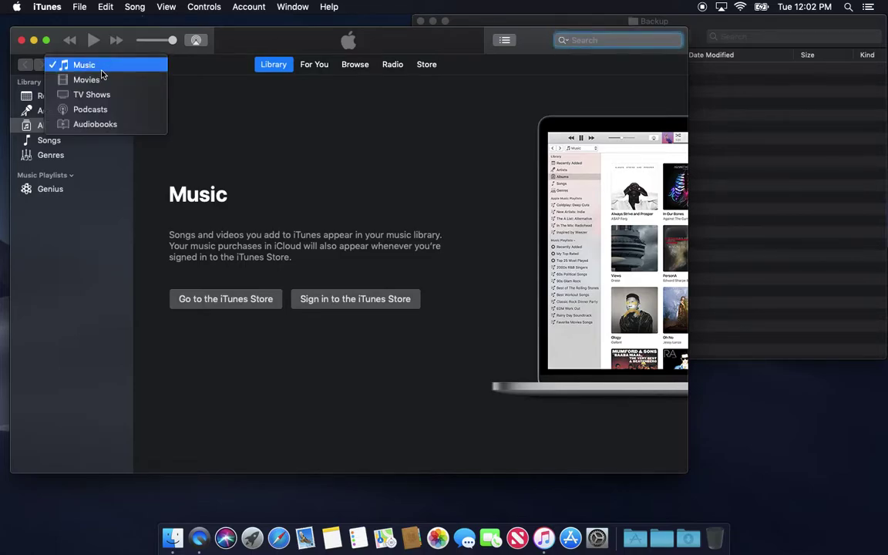
click(217, 135)
click(98, 125)
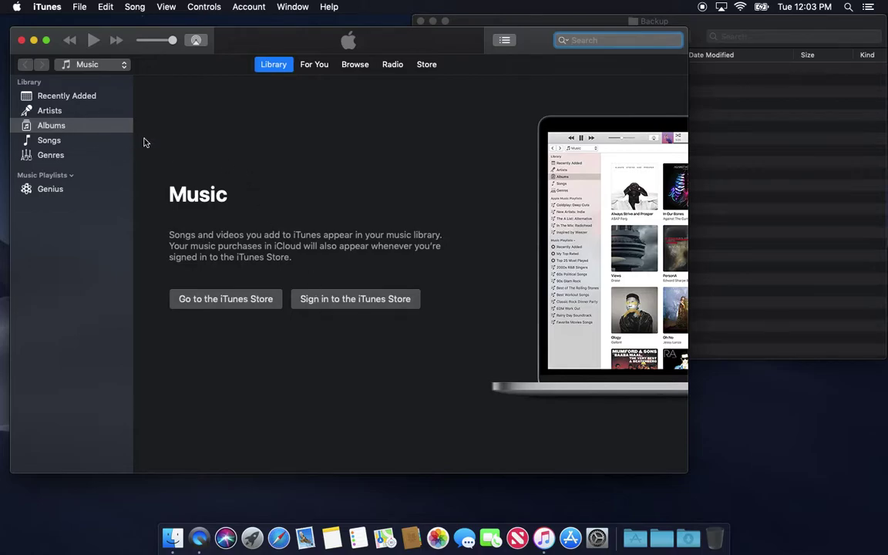
- Quit iTunes and move the Backup folder window back towards the middle of the desktop
click(46, 5)
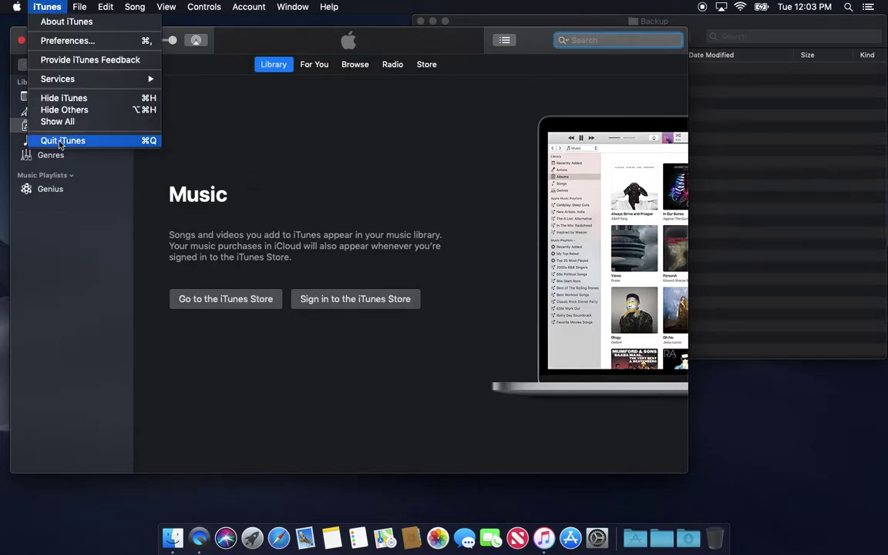
click(60, 142)
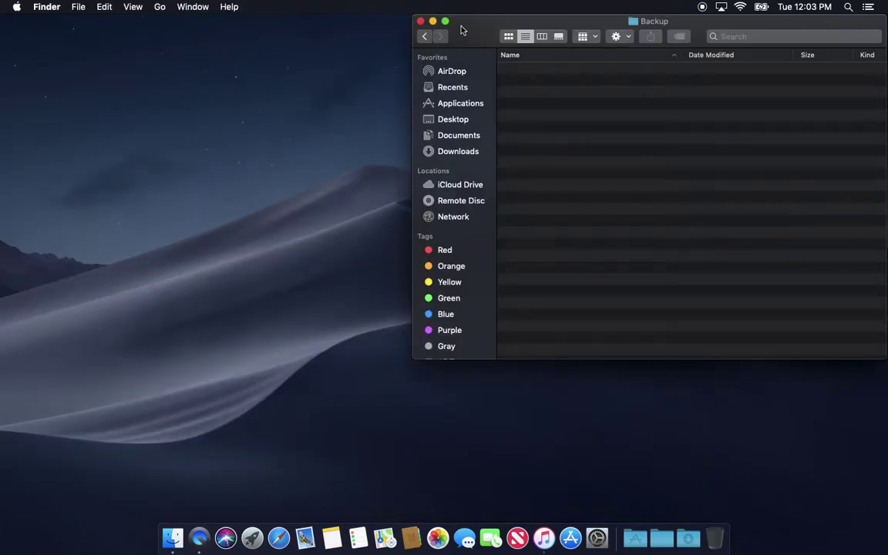
drag(462, 31, 228, 76)
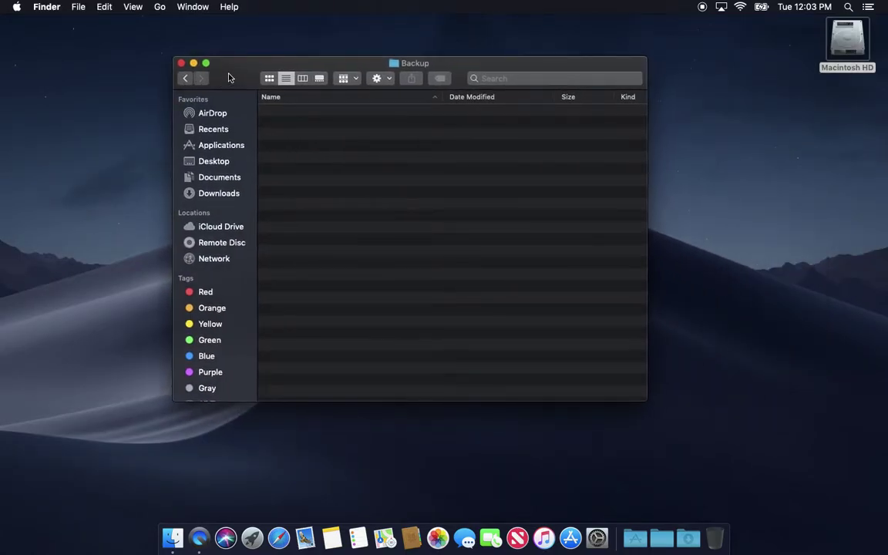
- In Photos, create a smart album named Videos with the condition Photo is video, and open that album
click(441, 546)
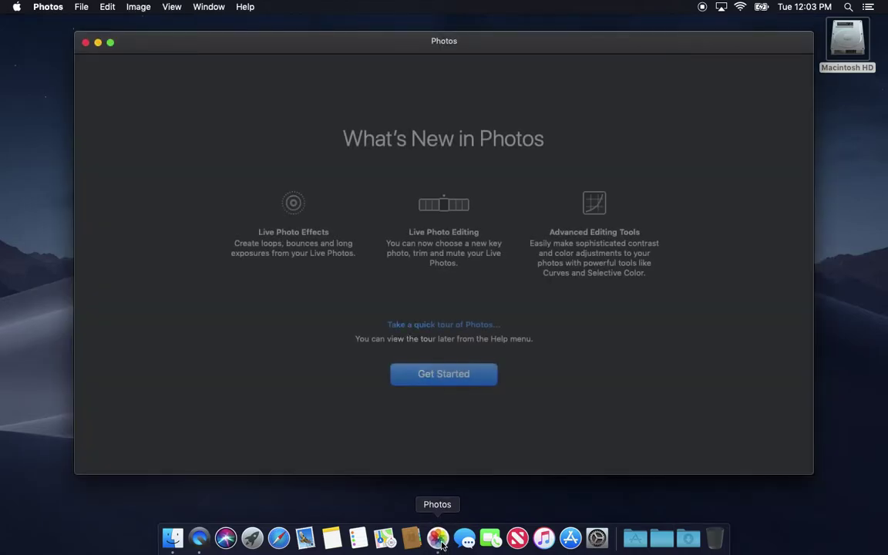
click(456, 374)
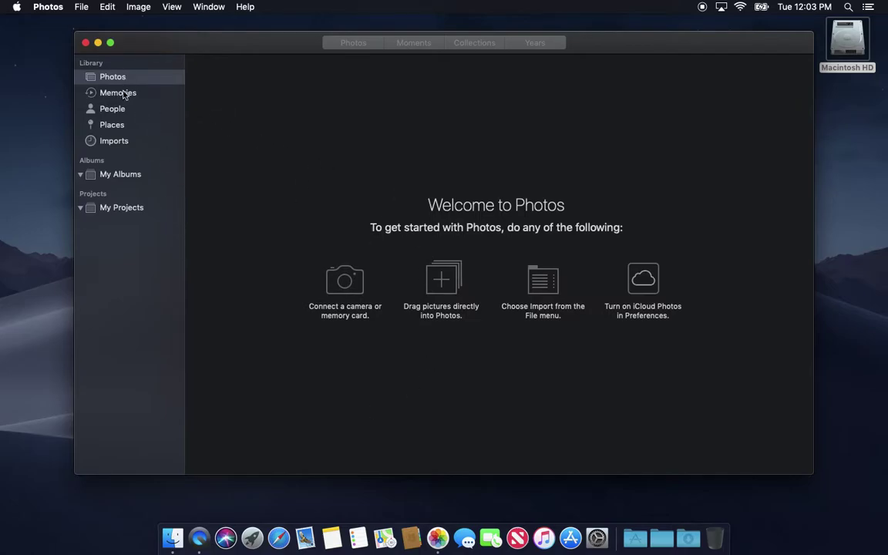
click(81, 7)
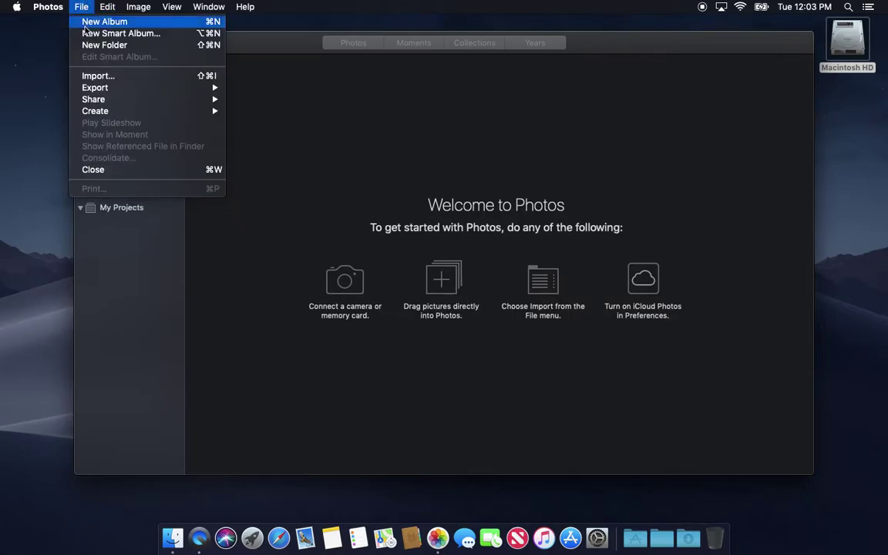
click(98, 35)
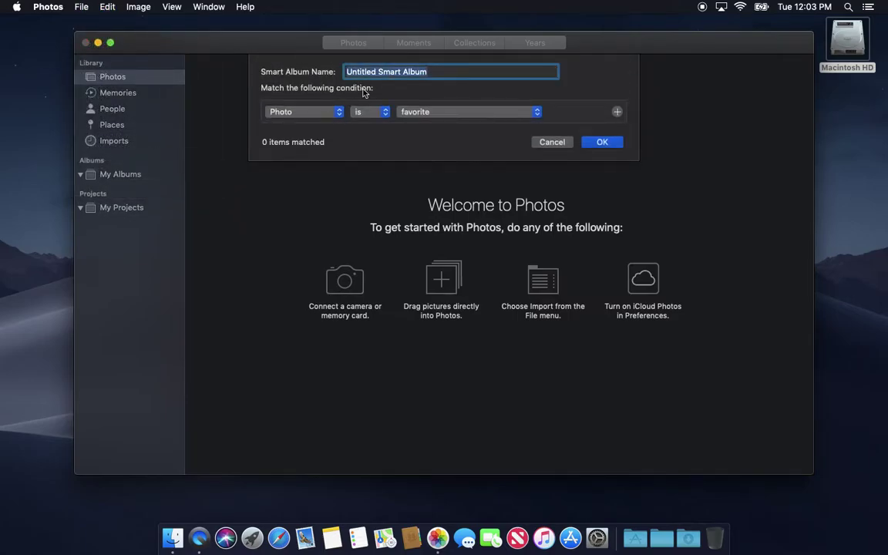
text(Videos)
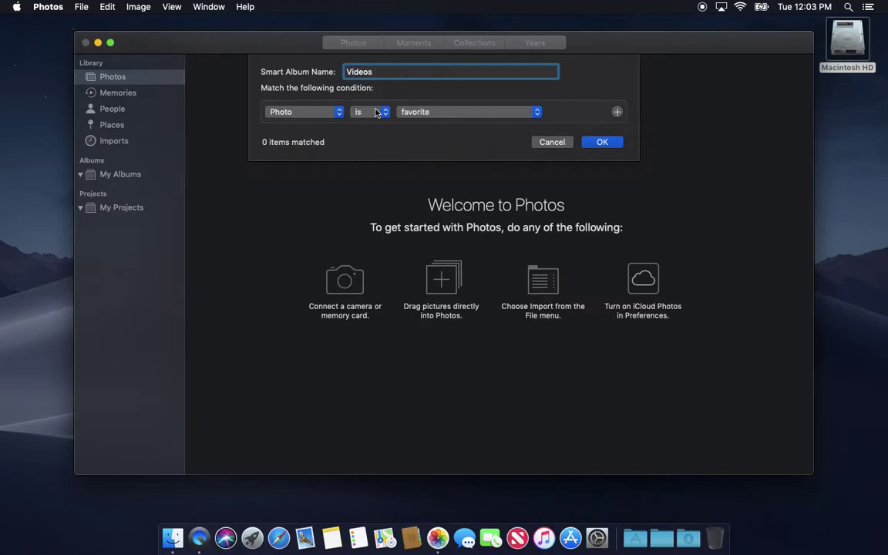
click(426, 113)
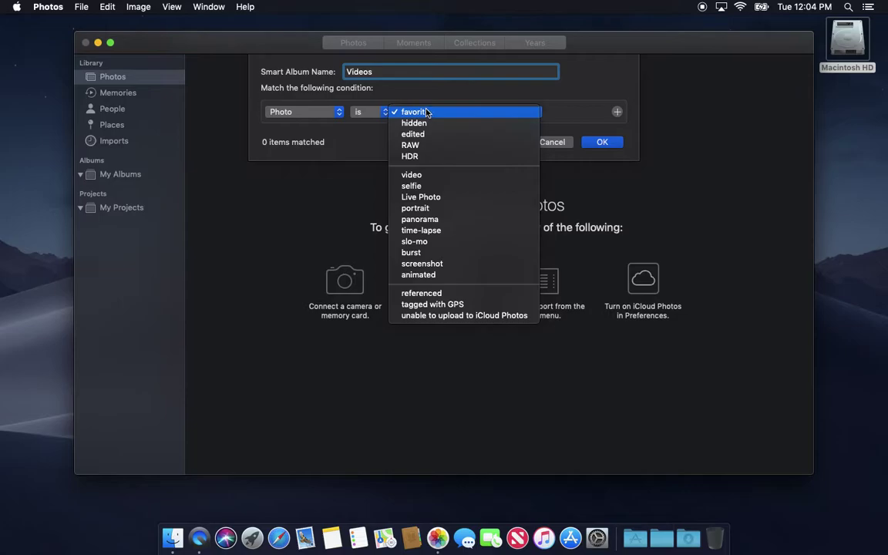
click(428, 174)
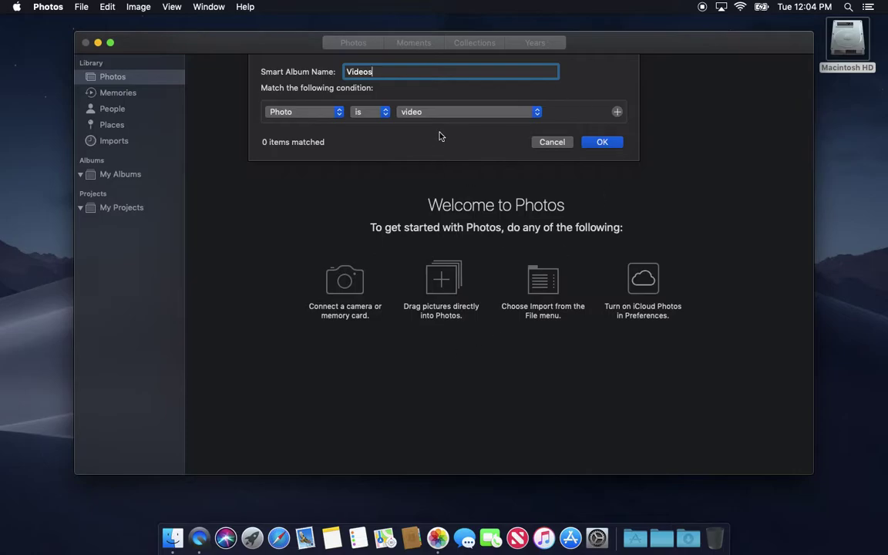
click(594, 143)
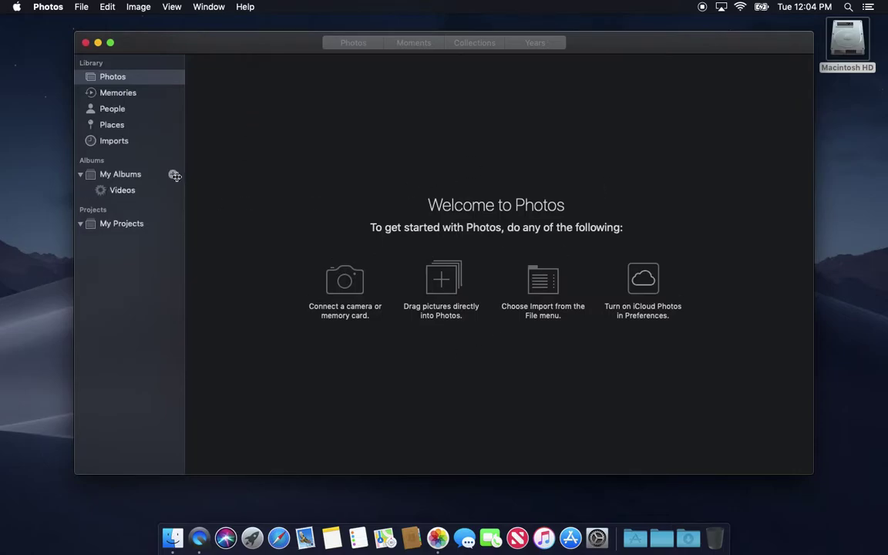
click(121, 191)
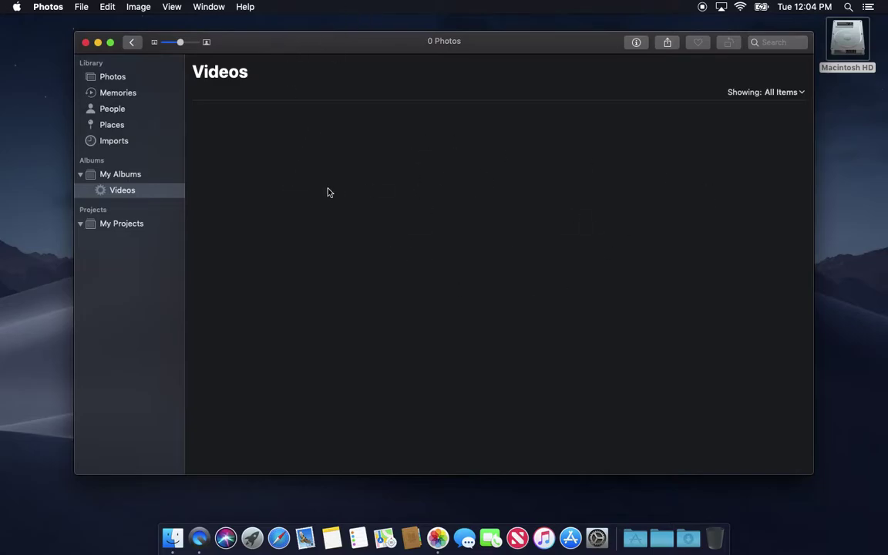
- Quit Photos, look through the installed programs in Finder's Applications folder, and close the window
key(super+q)
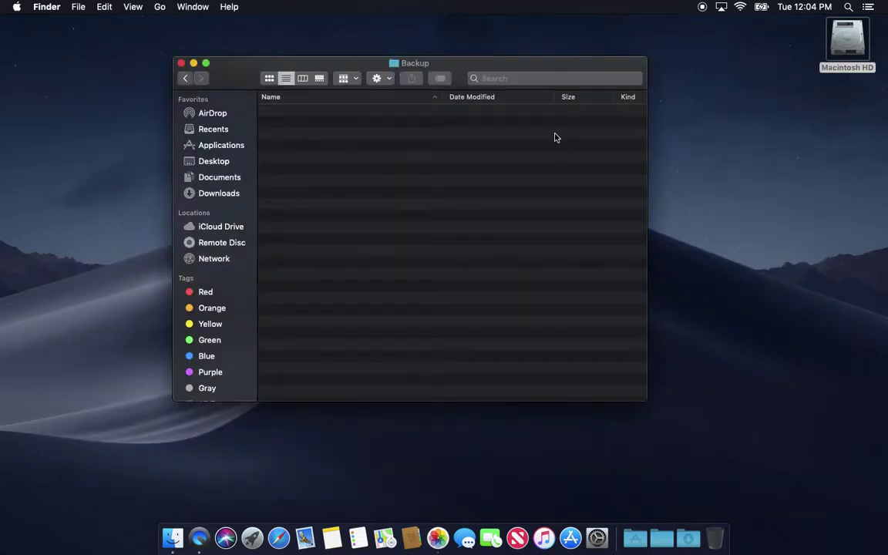
click(237, 147)
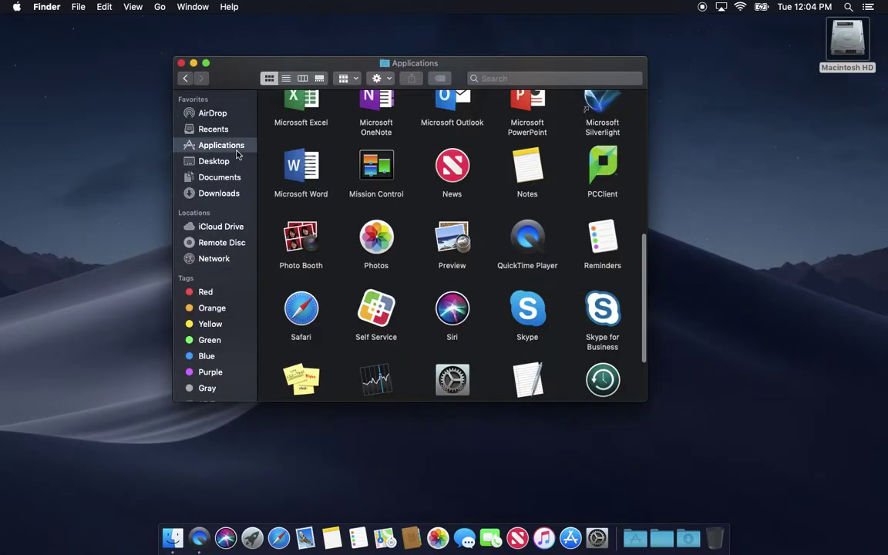
scroll(385, 195, up, 3)
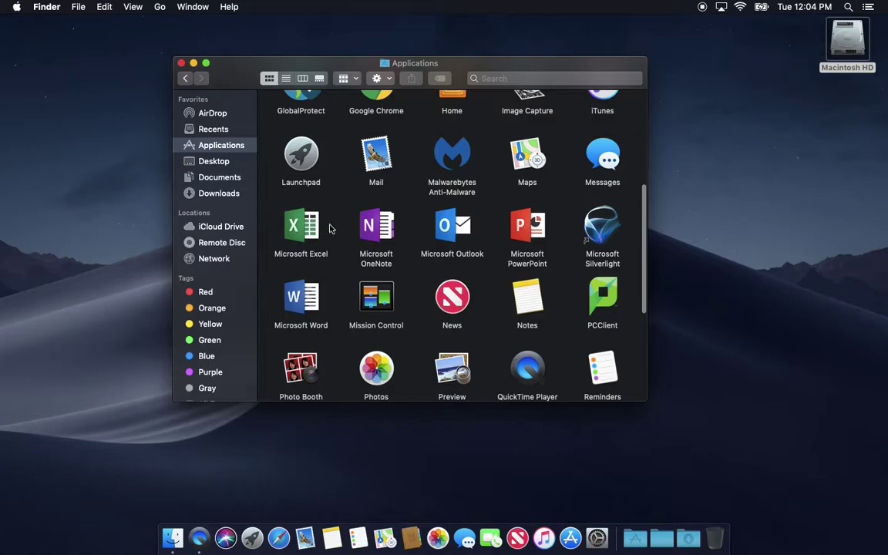
scroll(328, 274, down, 3)
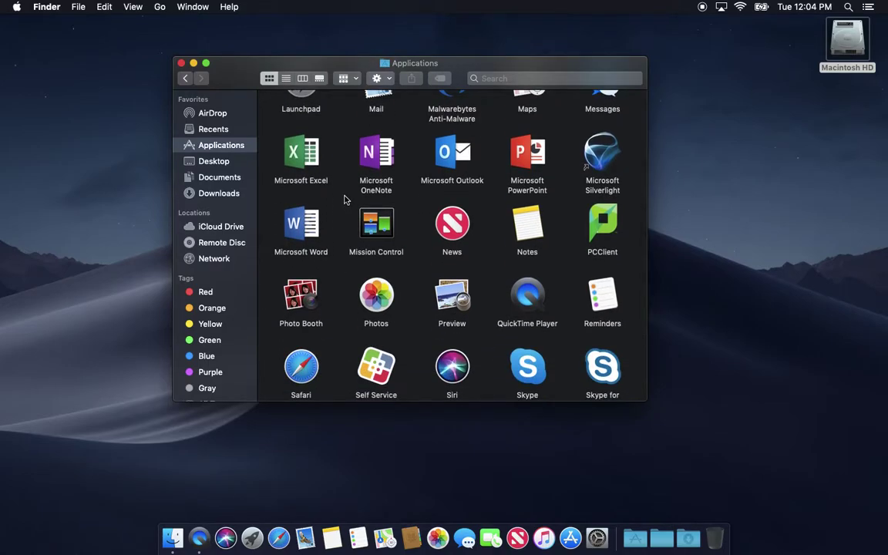
scroll(344, 200, down, 2)
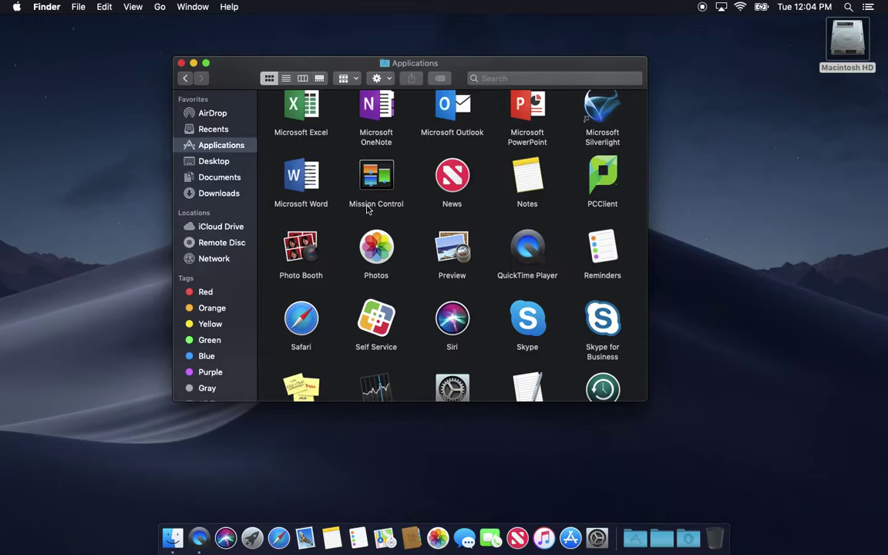
click(180, 65)
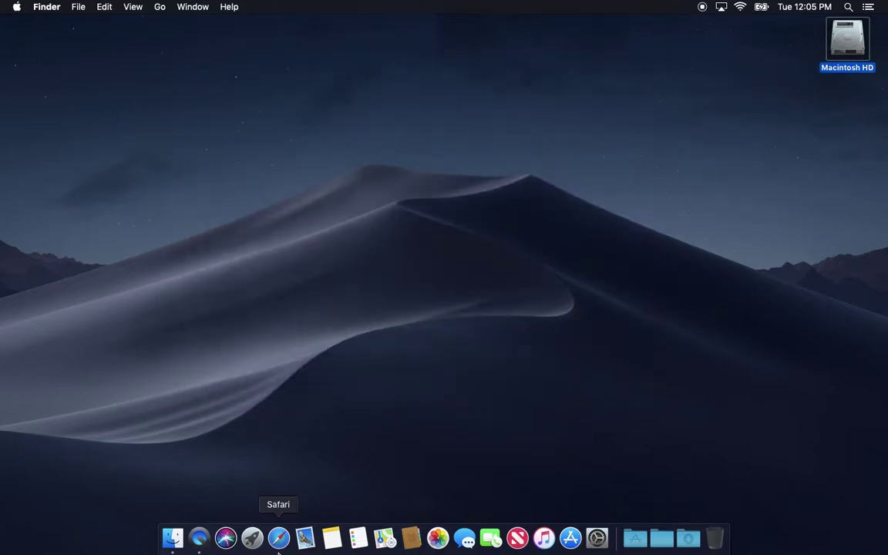
- Search the web in Safari for omnidisksweeper and open the Omni Group's OmniDiskSweeper page
click(278, 538)
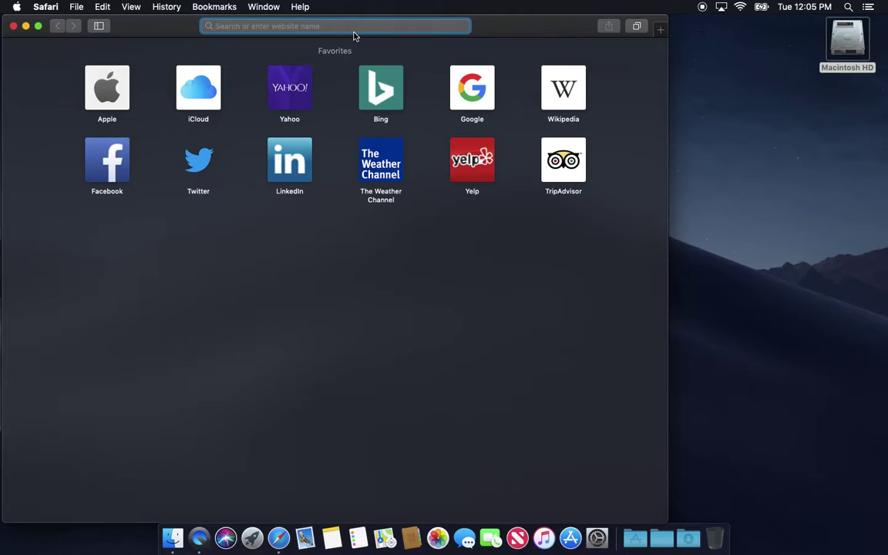
text(omnid)
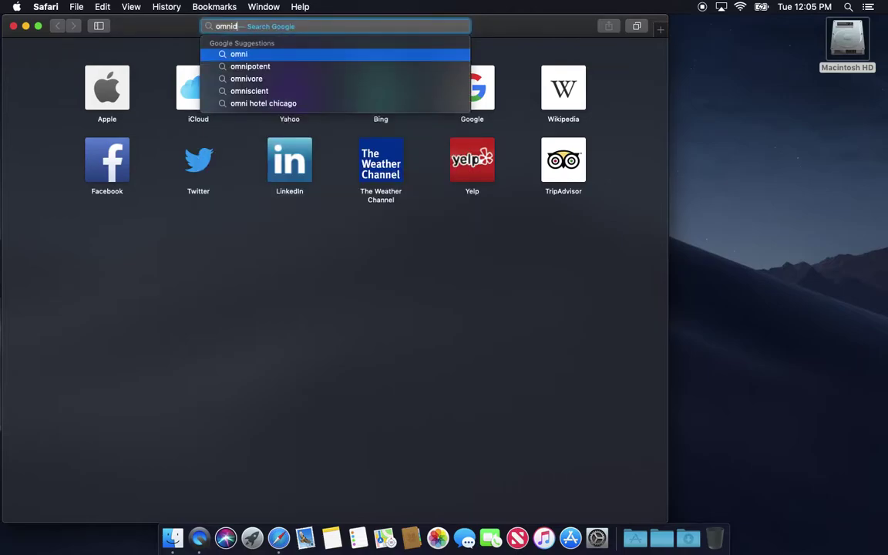
text(isksweeper)
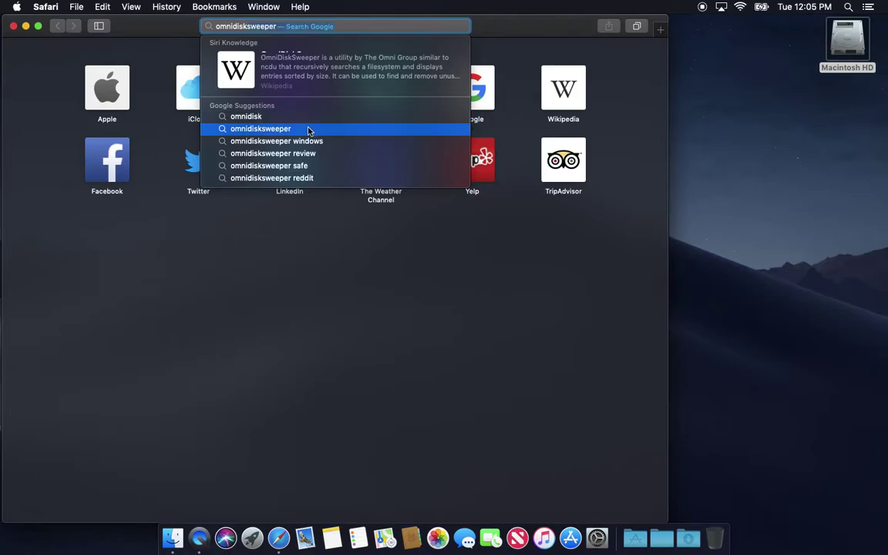
click(307, 131)
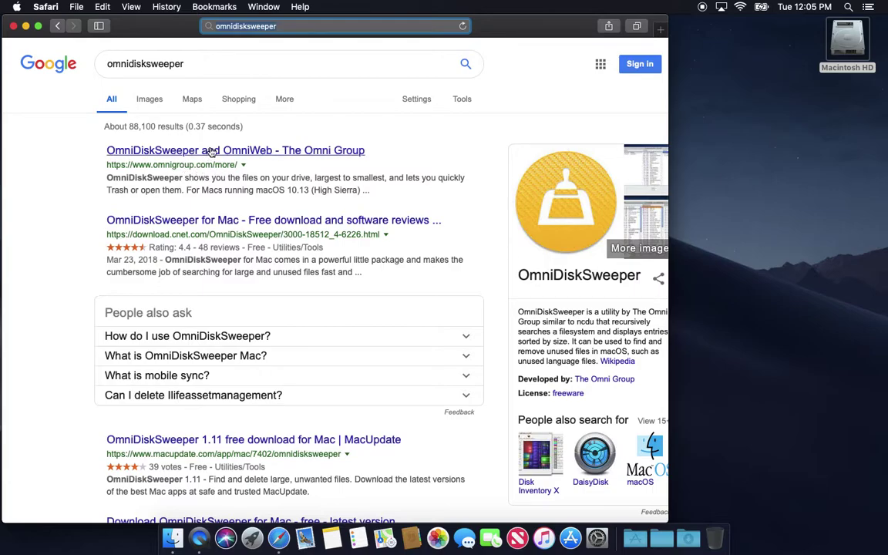
click(212, 151)
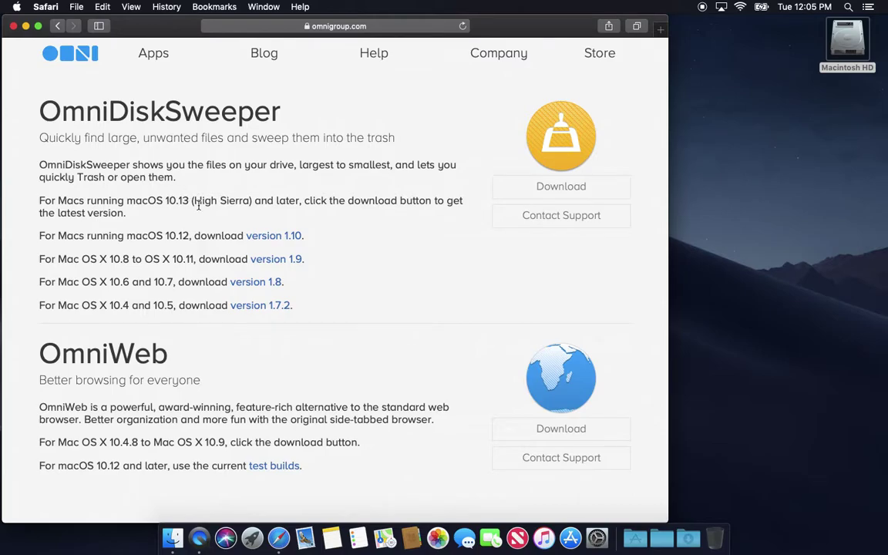
- Check the installed macOS version in About This Mac and close the information window
click(17, 7)
click(19, 21)
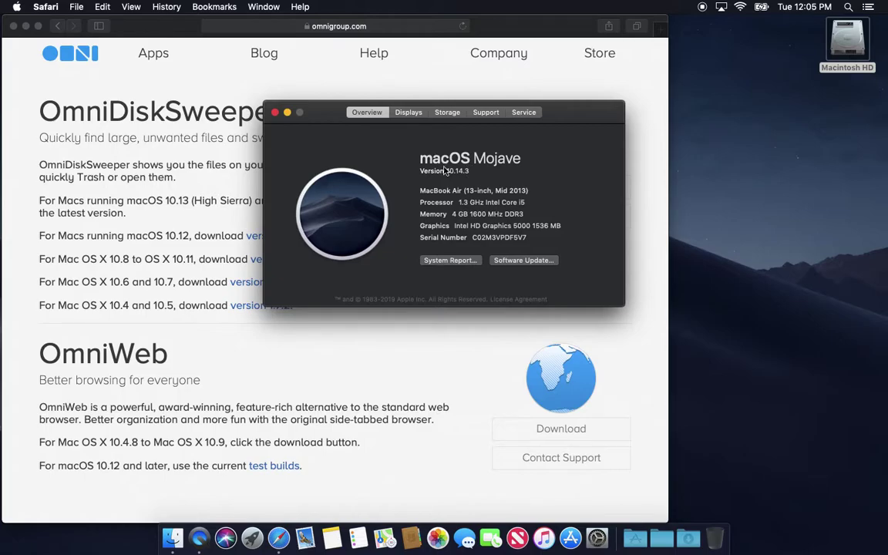
click(527, 148)
click(274, 112)
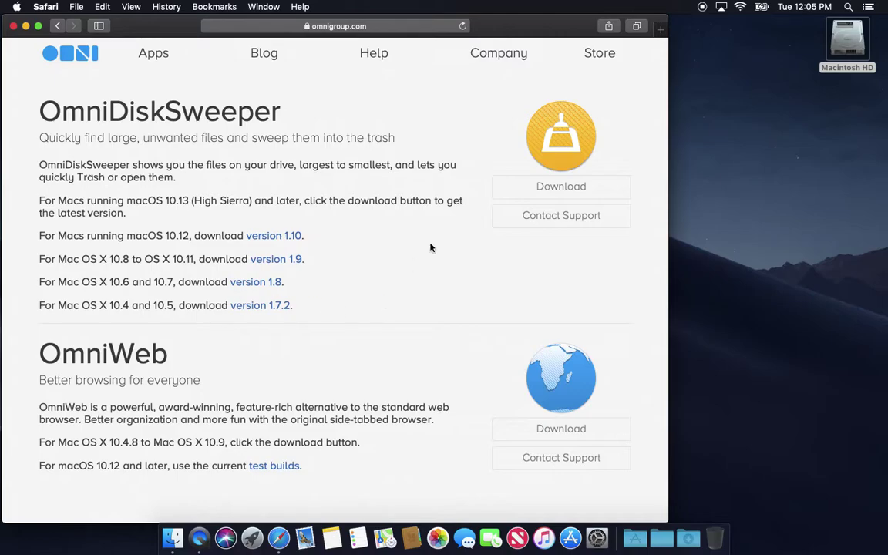
- Download the latest OmniDiskSweeper for macOS 10.13 and later, and open the downloaded disk image
click(525, 187)
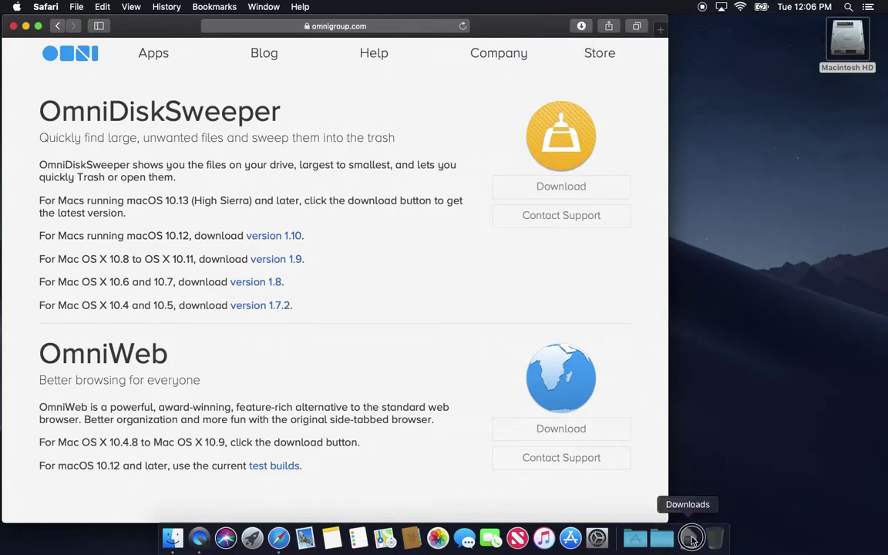
click(688, 538)
click(686, 491)
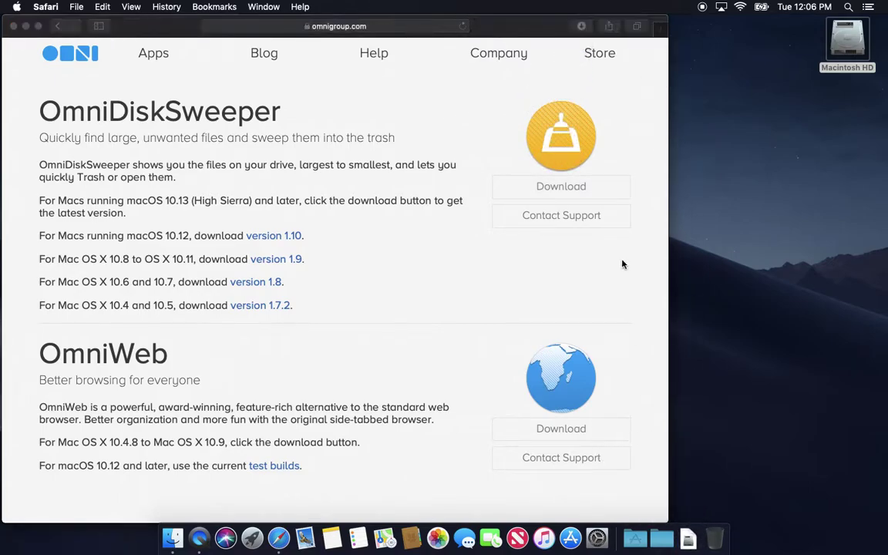
click(607, 336)
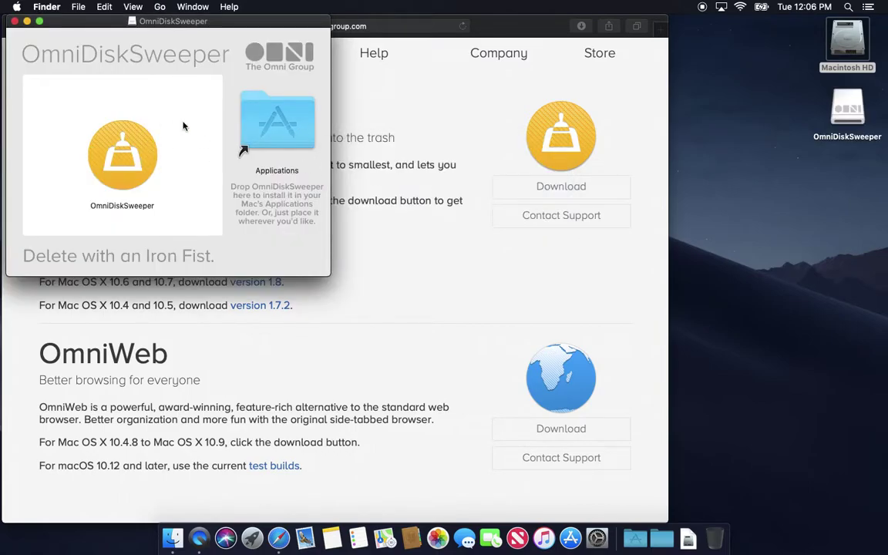
- Launch OmniDiskSweeper from the mounted disk image and start a sweep of the Macintosh HD drive
double_click(122, 148)
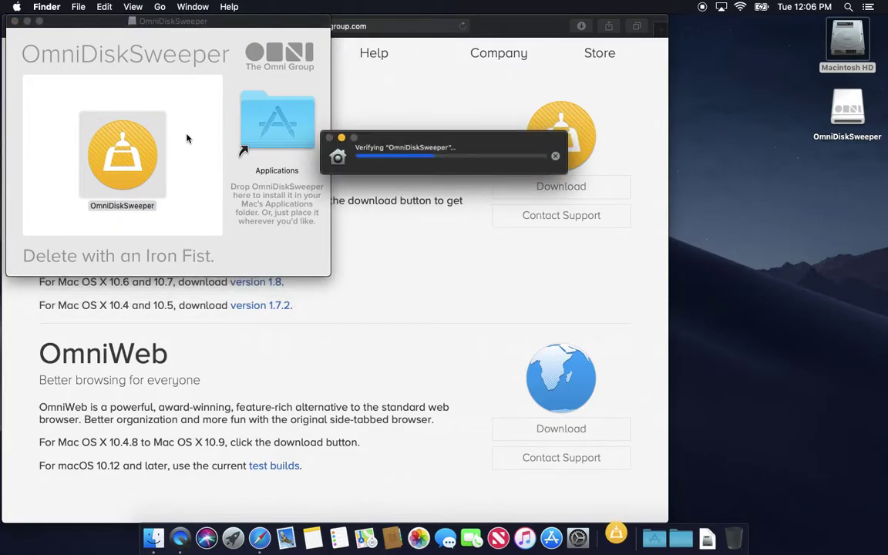
click(558, 222)
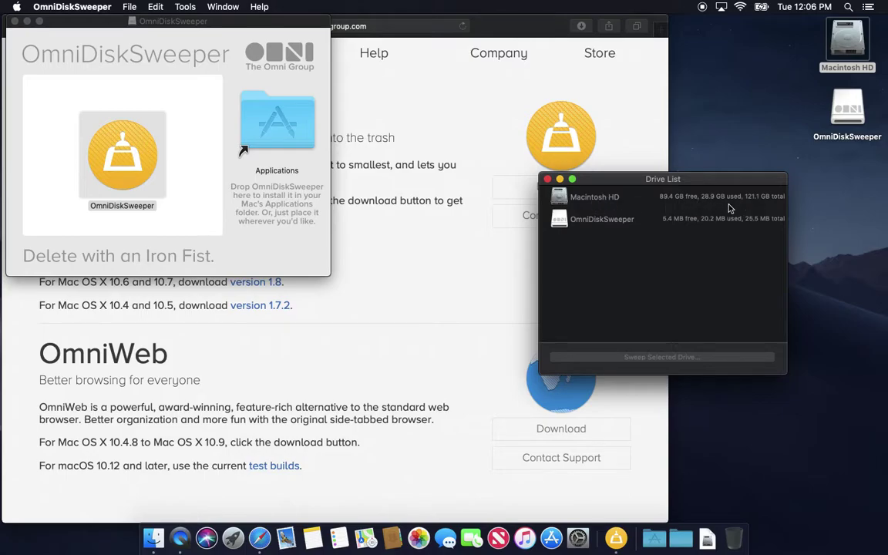
click(586, 197)
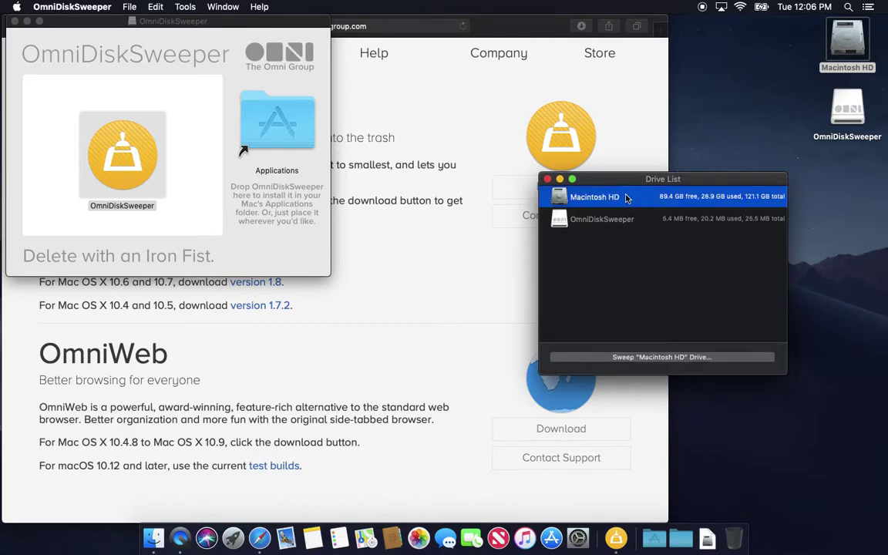
click(667, 356)
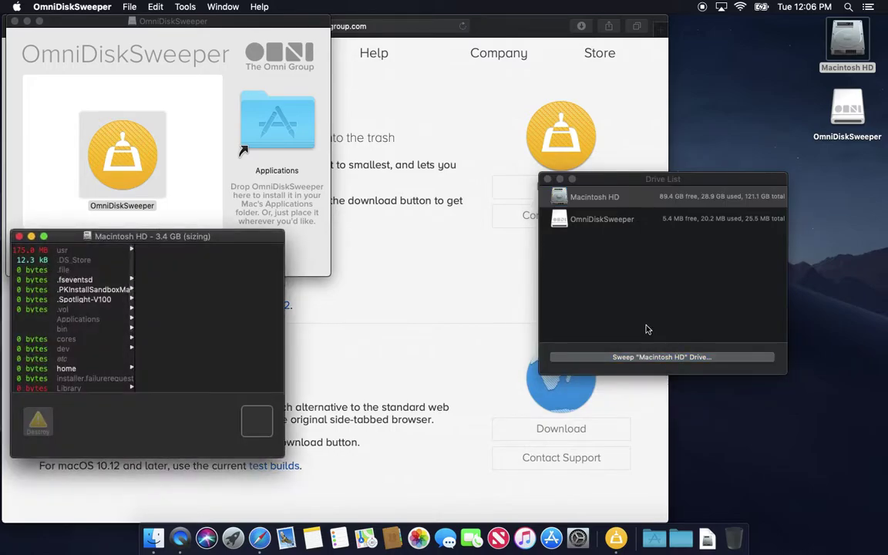
- Enlarge and reposition the Macintosh HD sweep window, and allow OmniDiskSweeper to access the calendar
drag(394, 138, 535, 76)
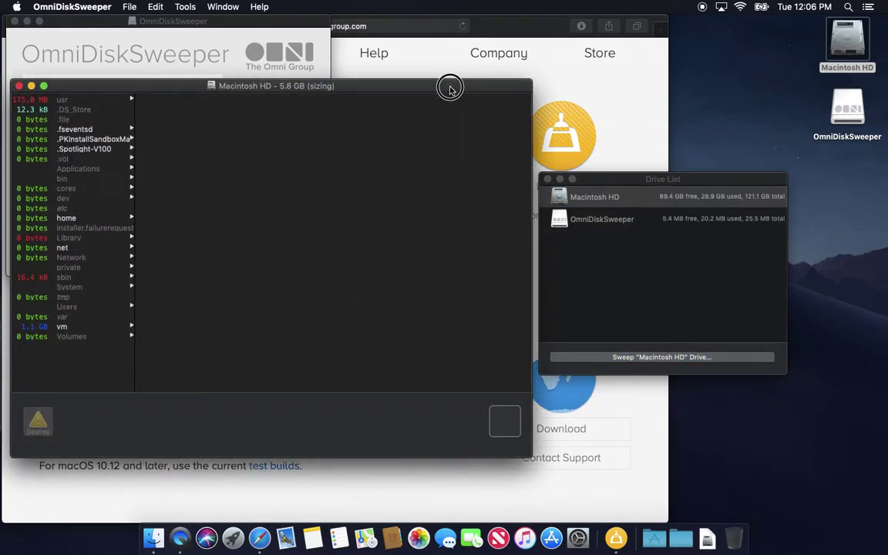
drag(450, 84, 707, 85)
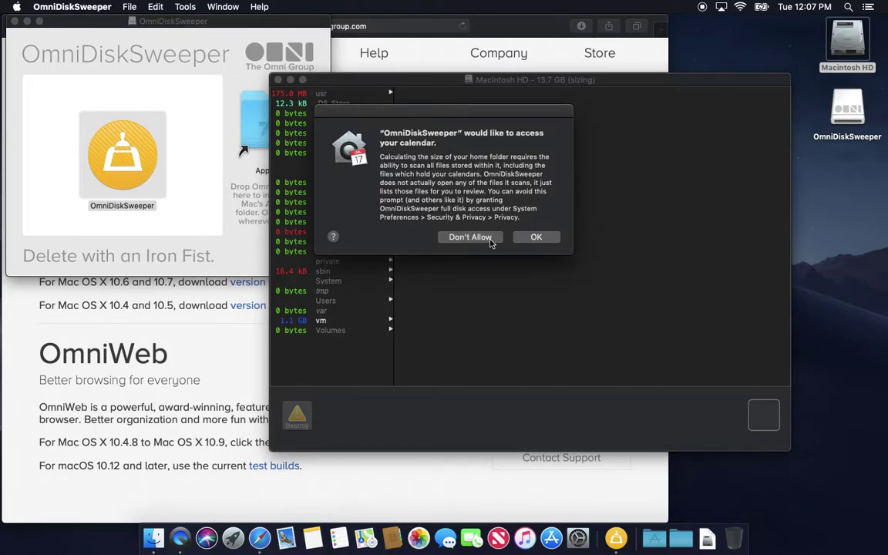
drag(440, 113, 439, 288)
click(532, 411)
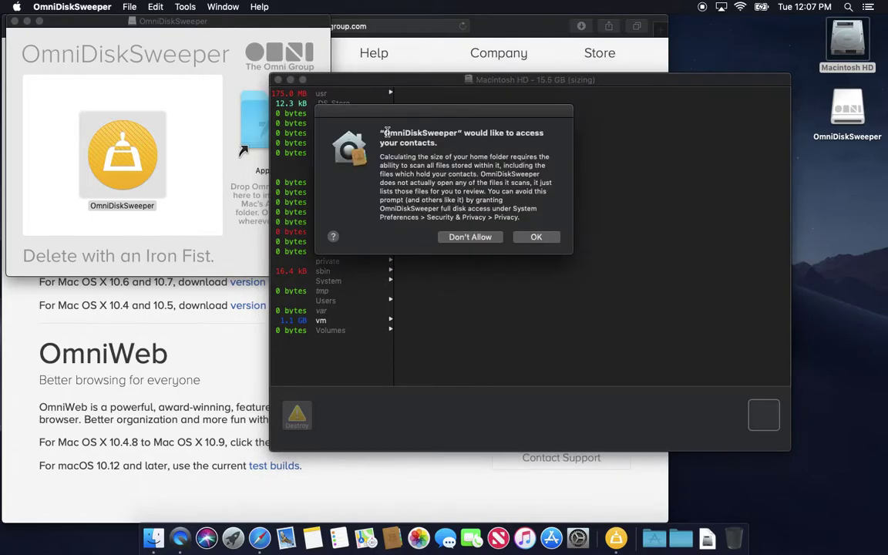
- Allow OmniDiskSweeper to access contacts and photos, and open the apple home folder under Users in the Macintosh HD sweep
click(536, 237)
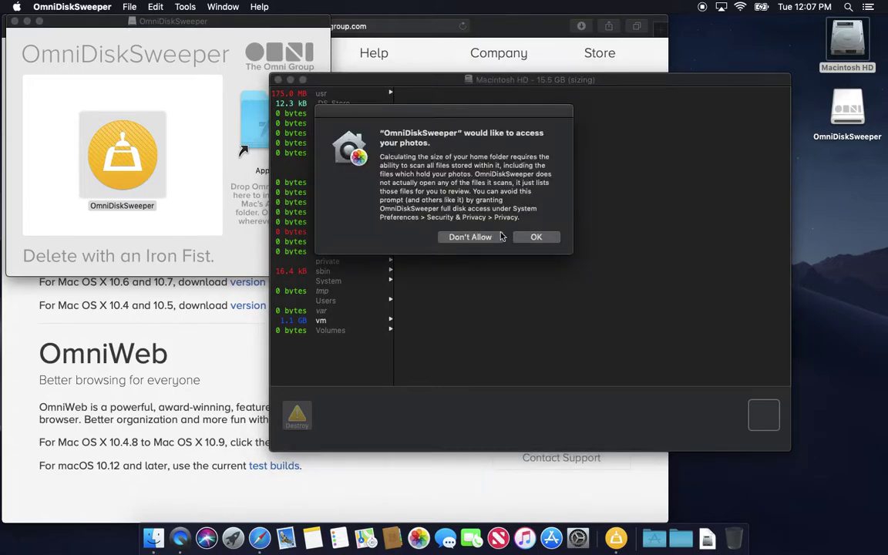
click(535, 238)
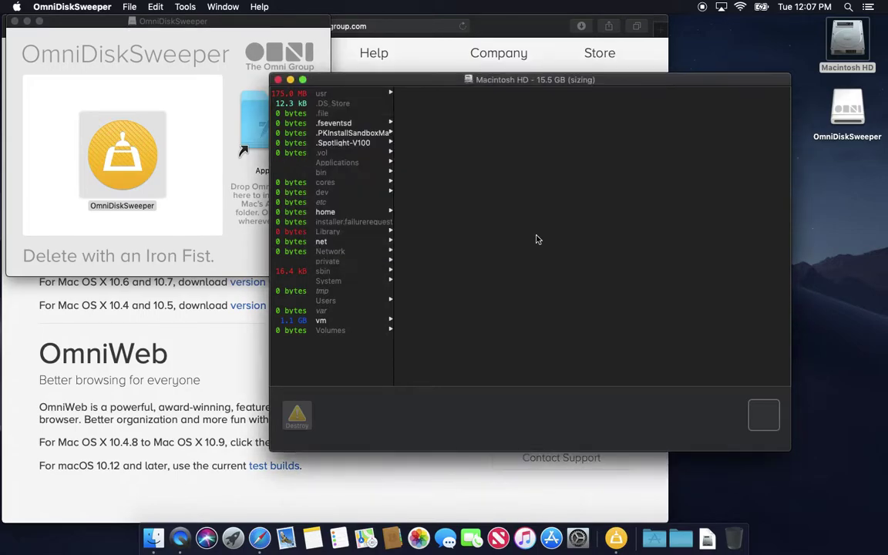
click(340, 300)
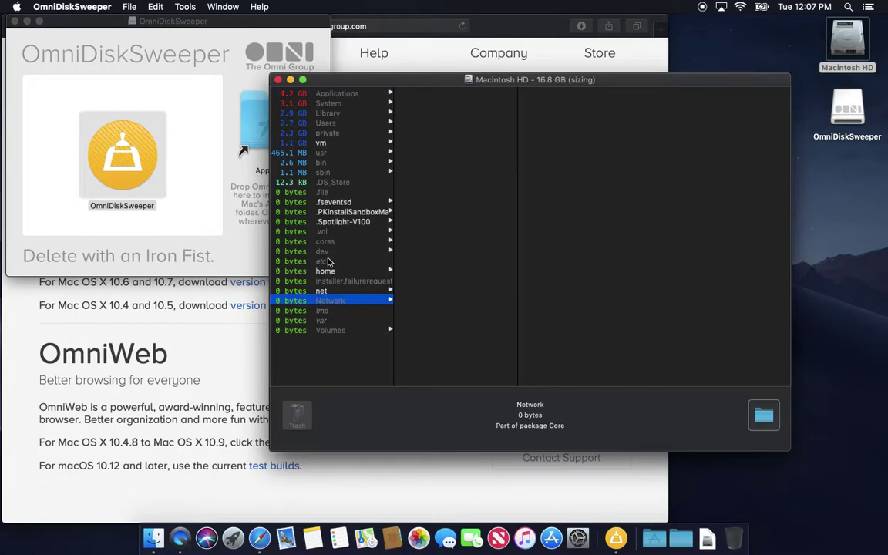
click(325, 125)
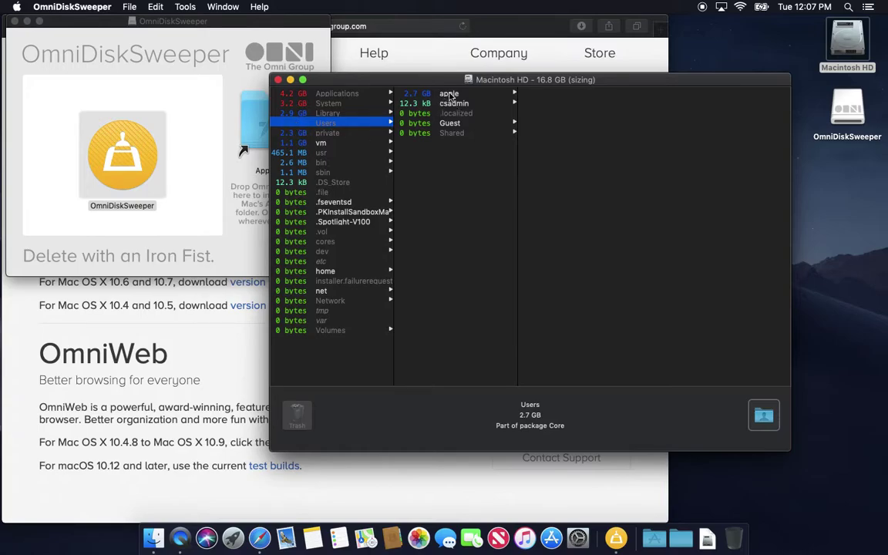
click(407, 93)
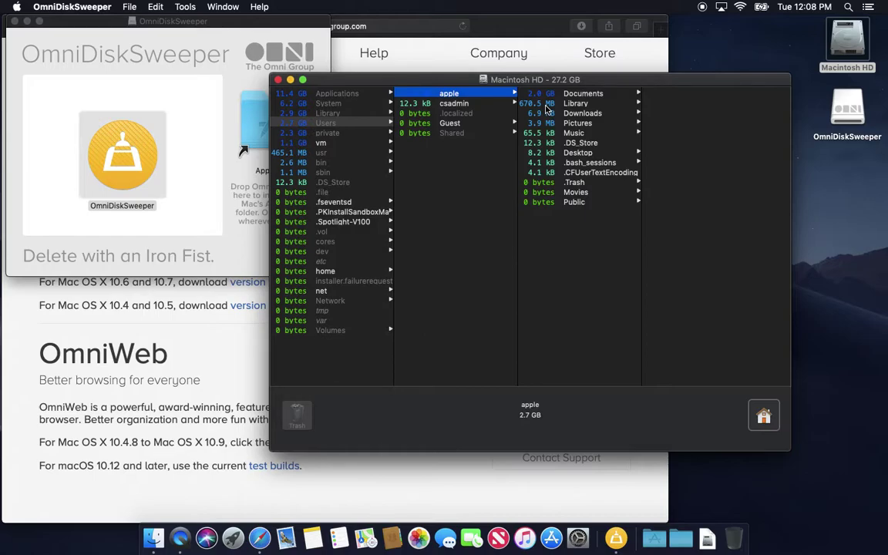
- Examine the sizes of the home folder's Documents, Library and Downloads contents, and select the OmniDiskSweeper disk image in Downloads
click(580, 143)
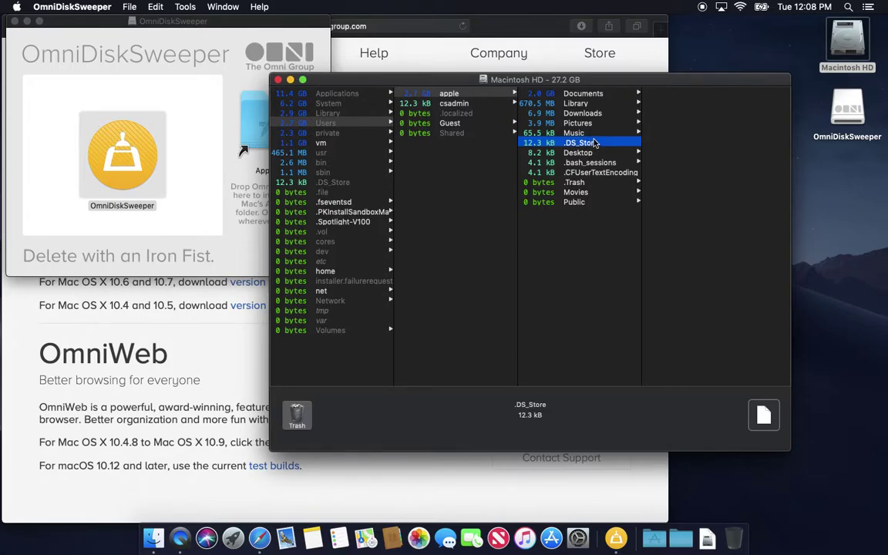
click(576, 102)
click(573, 94)
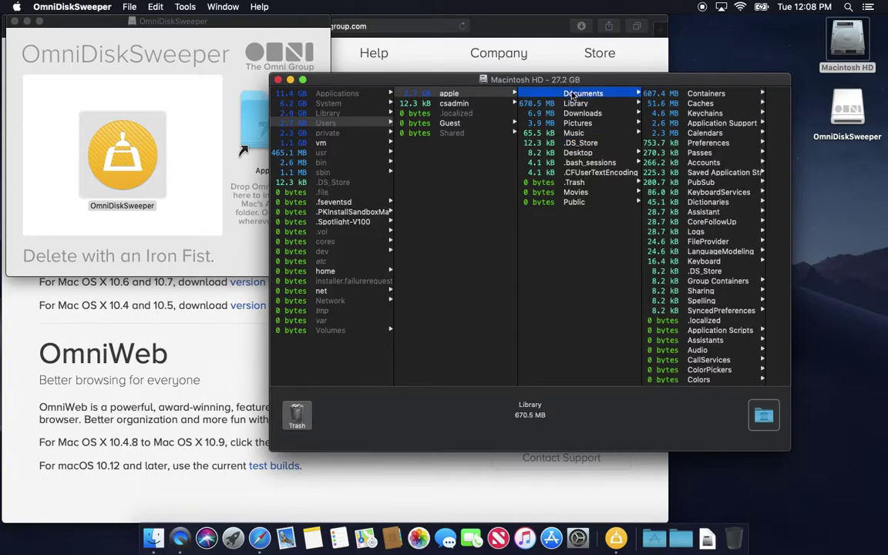
click(575, 104)
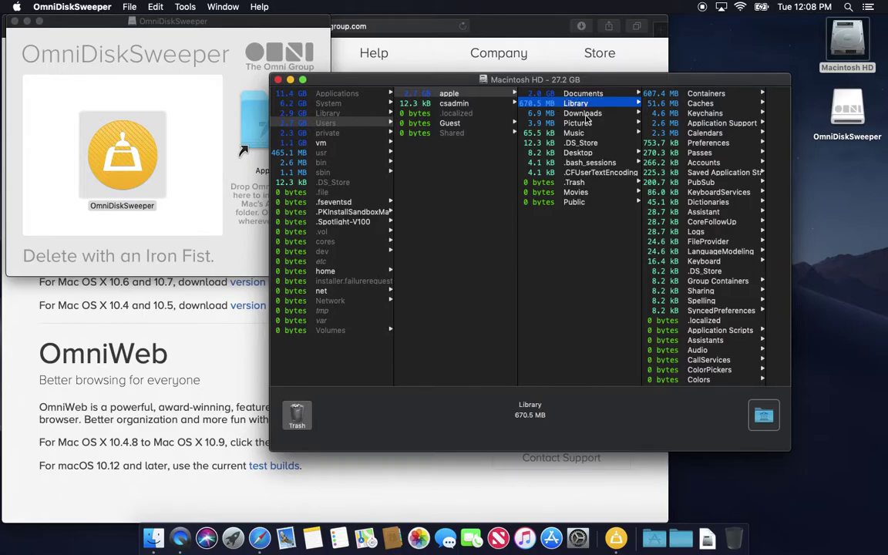
click(582, 114)
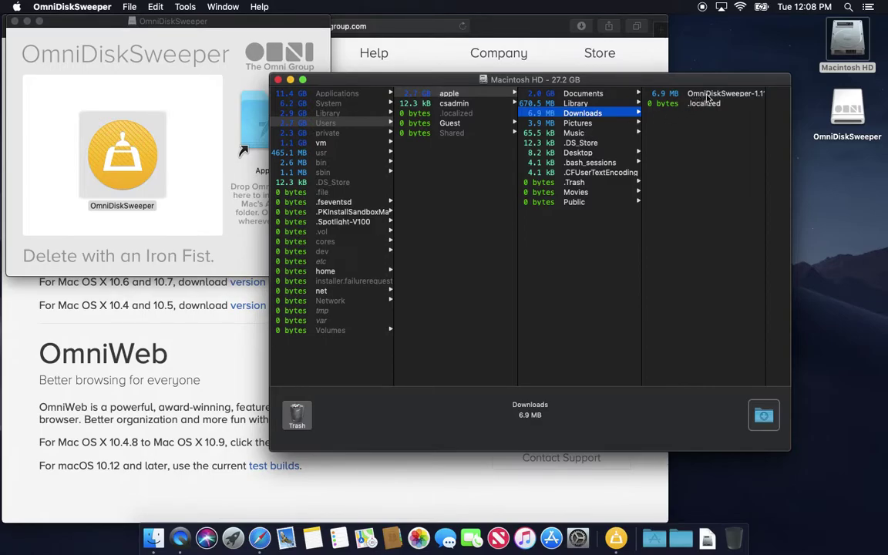
click(646, 92)
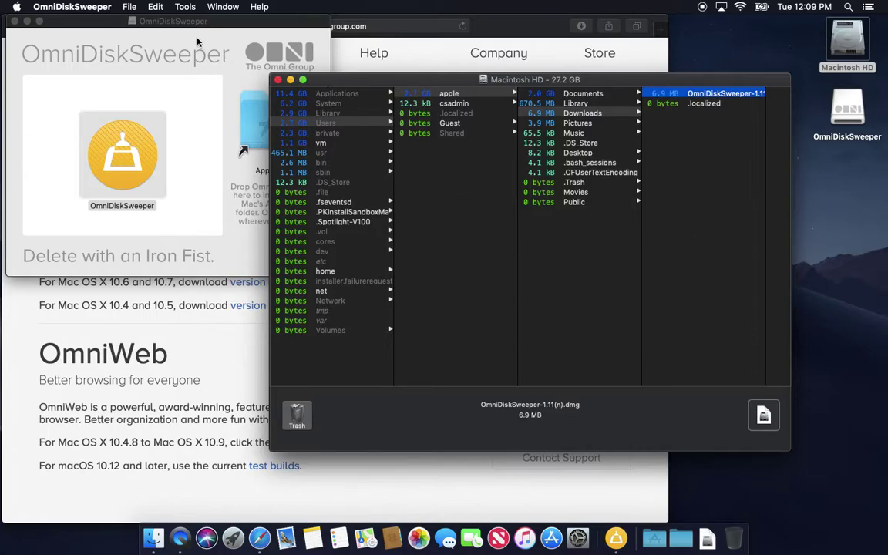
- Quit OmniDiskSweeper, check the application's file information in the mounted disk image, and close the information window
click(77, 6)
click(74, 131)
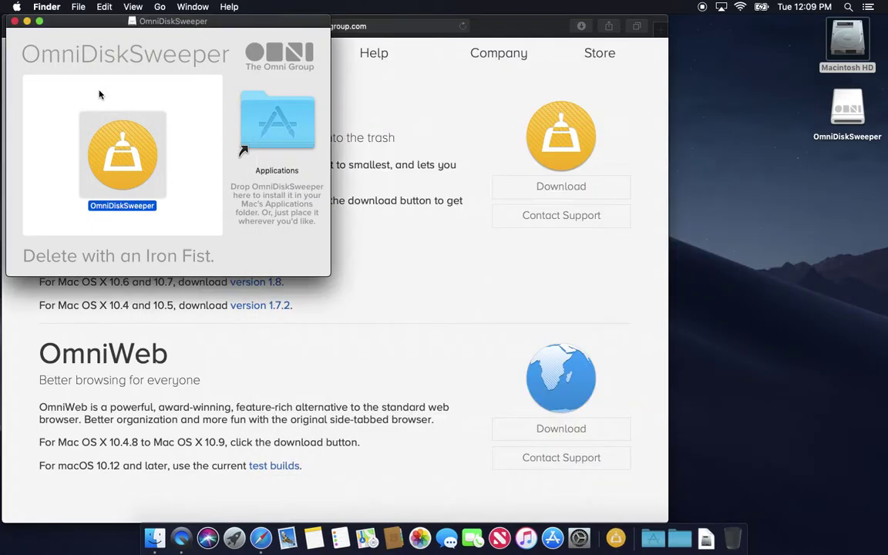
key(super+i)
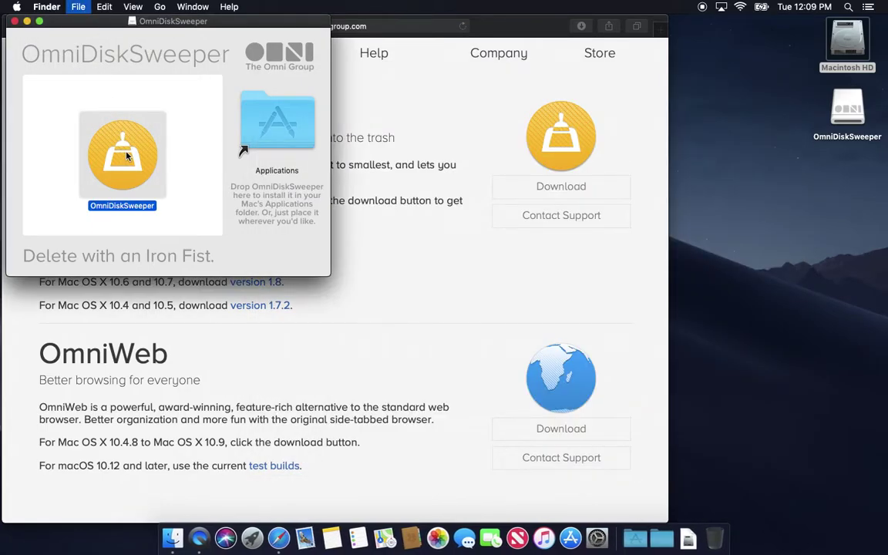
drag(116, 116, 143, 116)
click(111, 107)
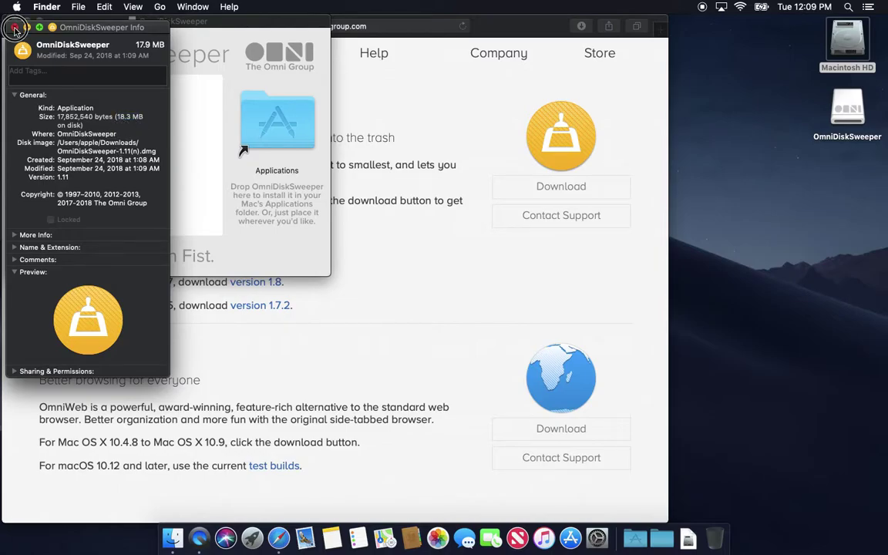
click(15, 29)
- Close the OmniDiskSweeper disk image window and quit Safari
click(14, 22)
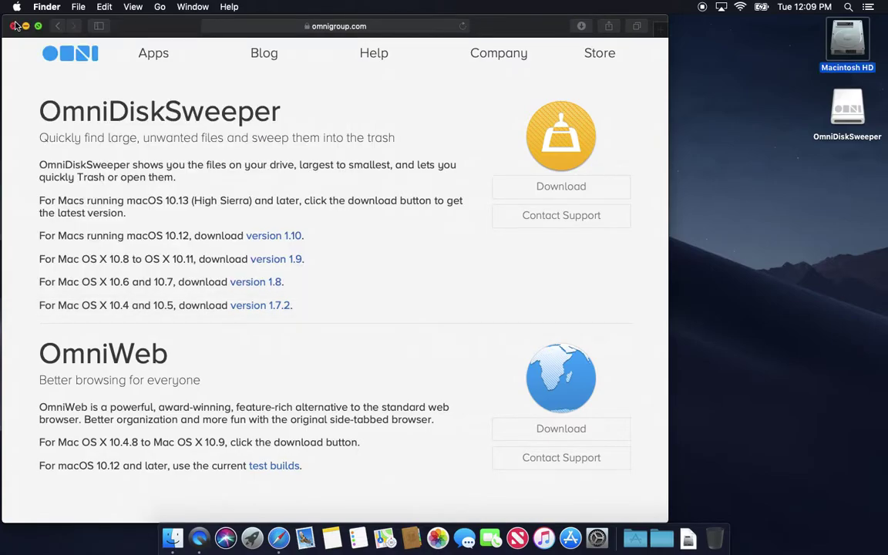
click(123, 17)
click(47, 6)
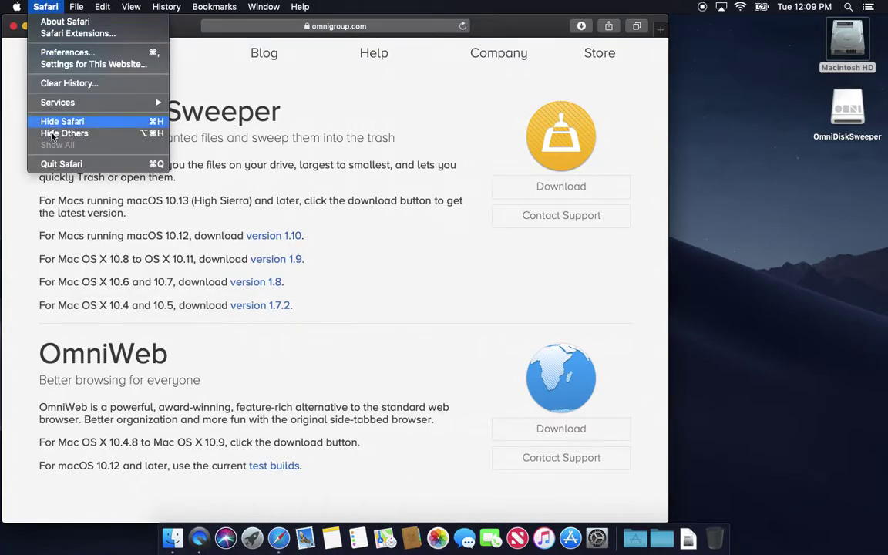
click(48, 158)
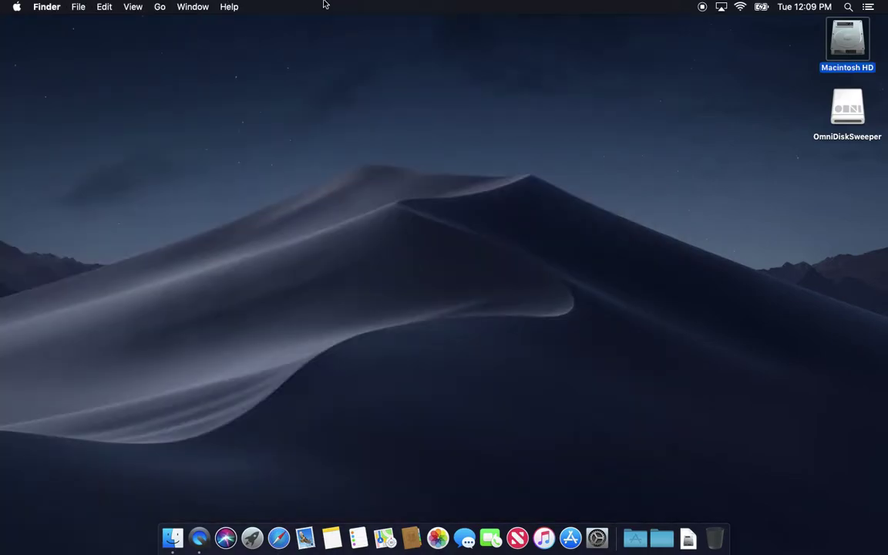